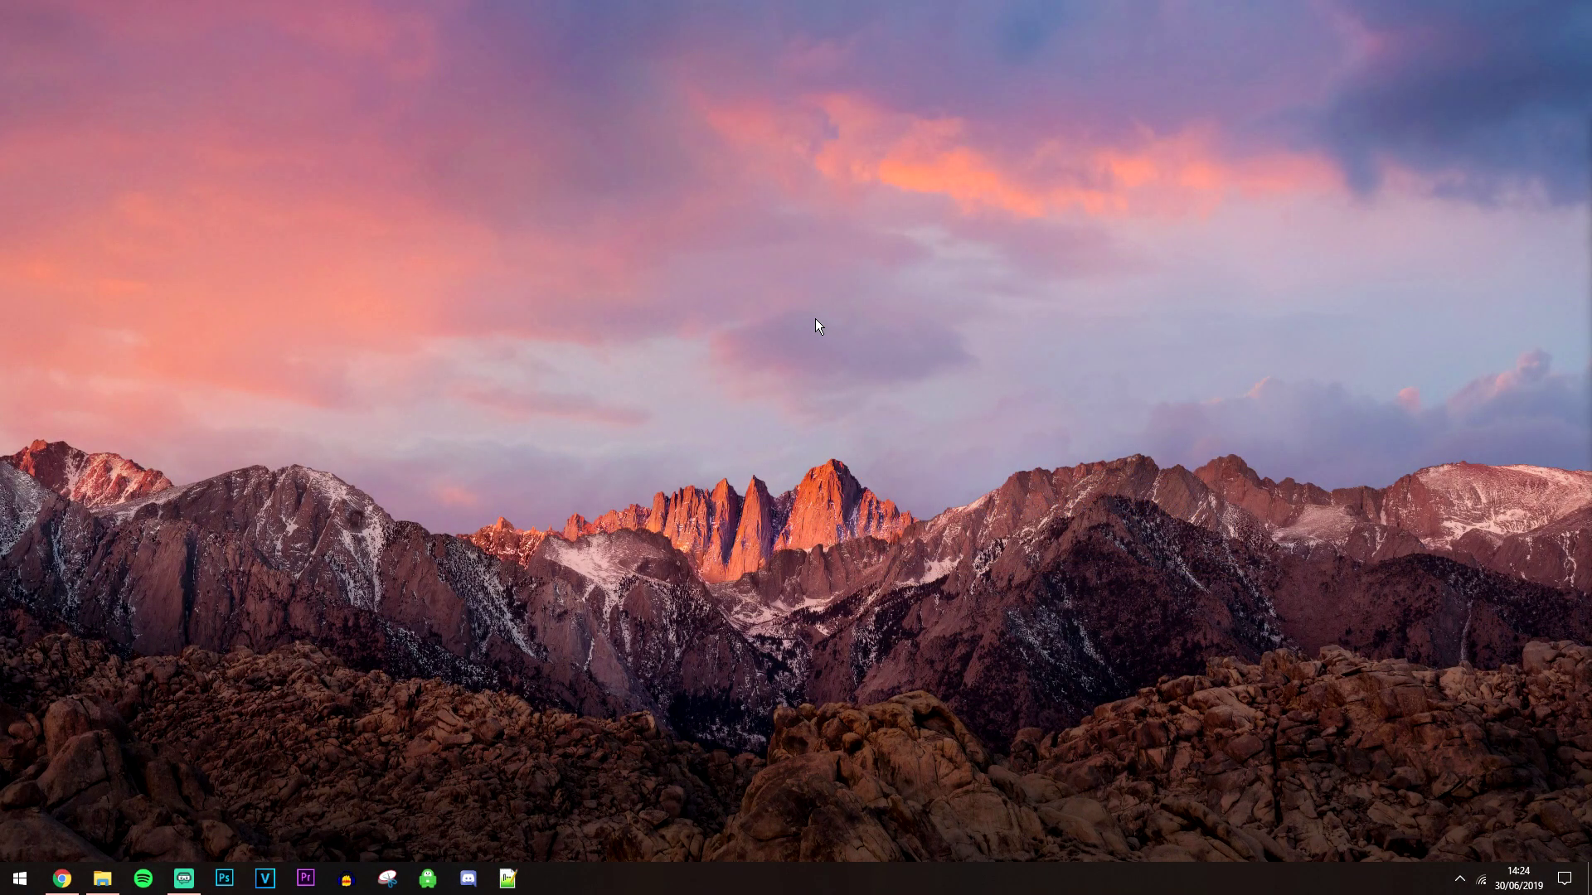
# Restore the Chrome window showing the Apex Hosting Minecraft hosting homepage.
pyautogui.click(63, 879)
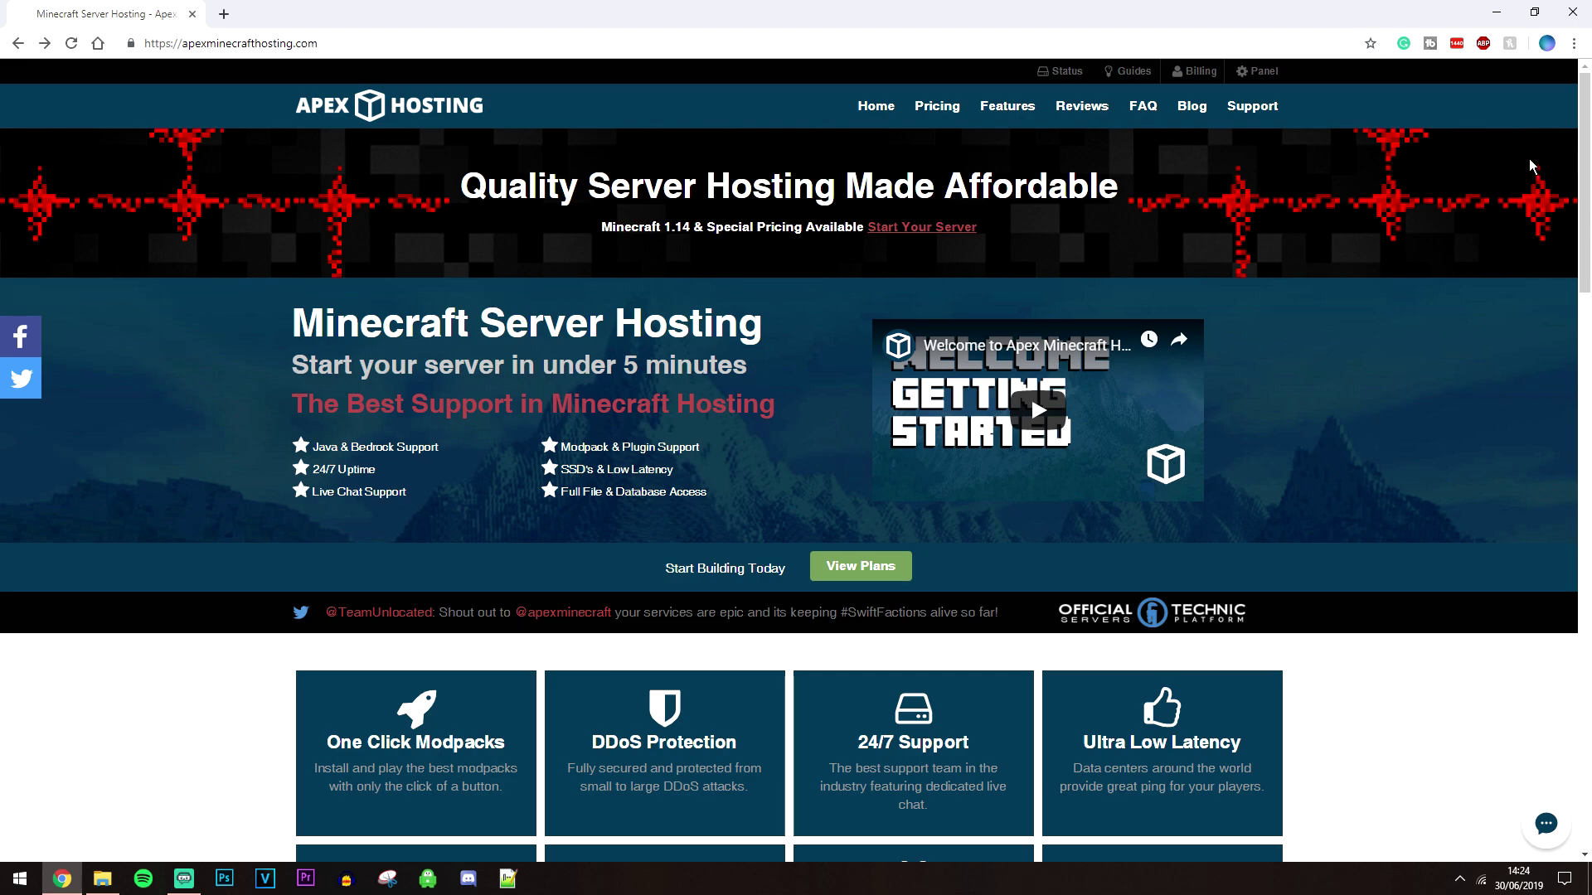
# Scroll down the Apex Hosting homepage and go to the View Plans pricing page.
pyautogui.moveTo(1582, 124); pyautogui.dragTo(1582, 126)
pyautogui.scroll(-4, 1061, 430)
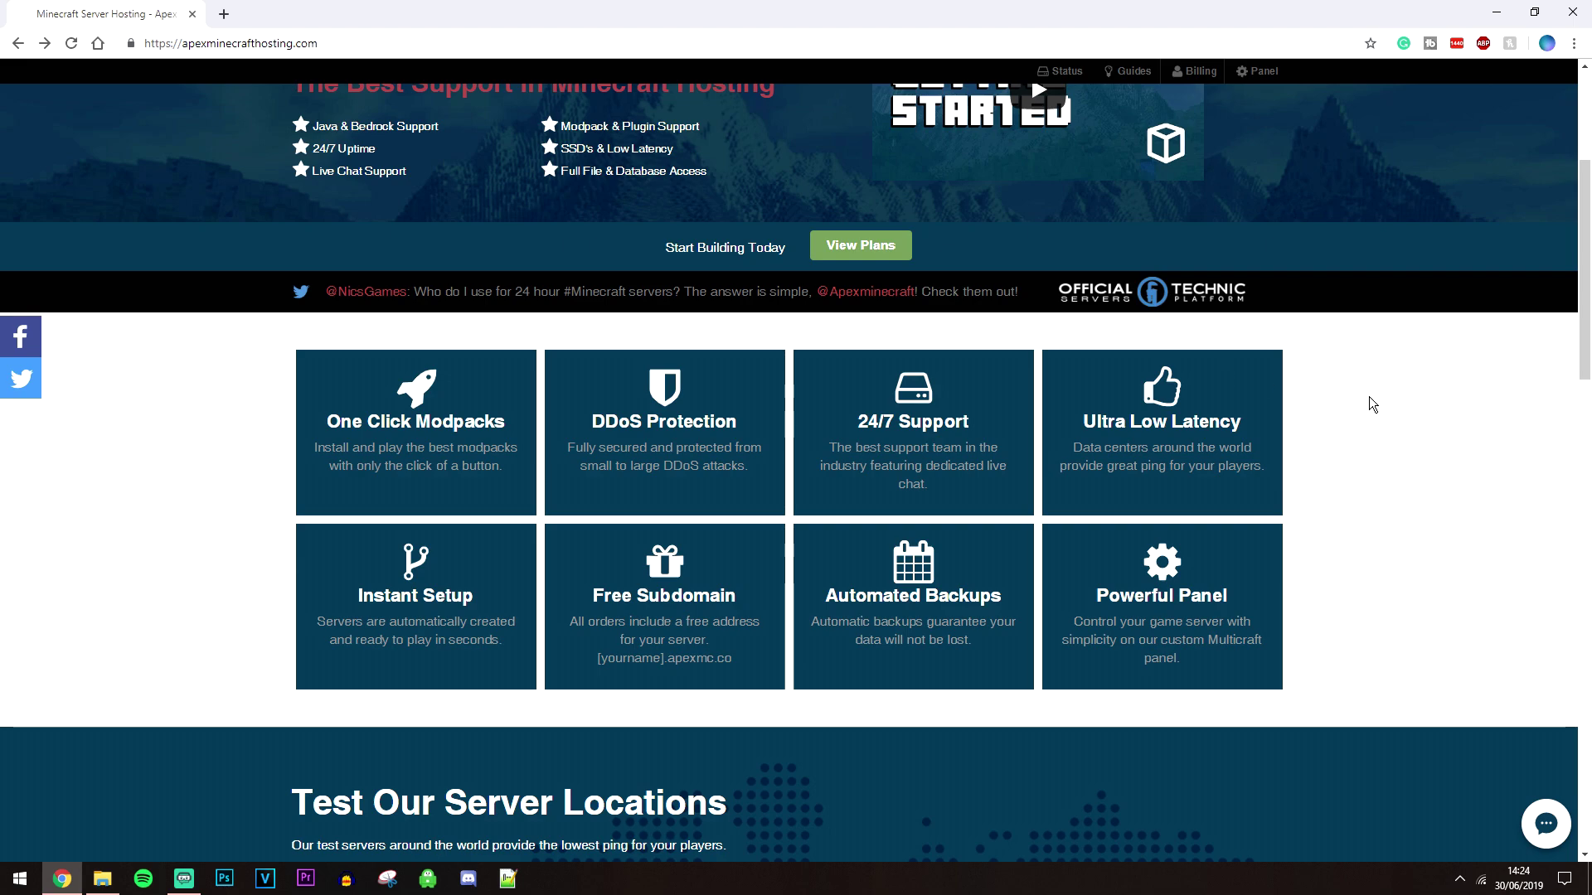
pyautogui.click(904, 242)
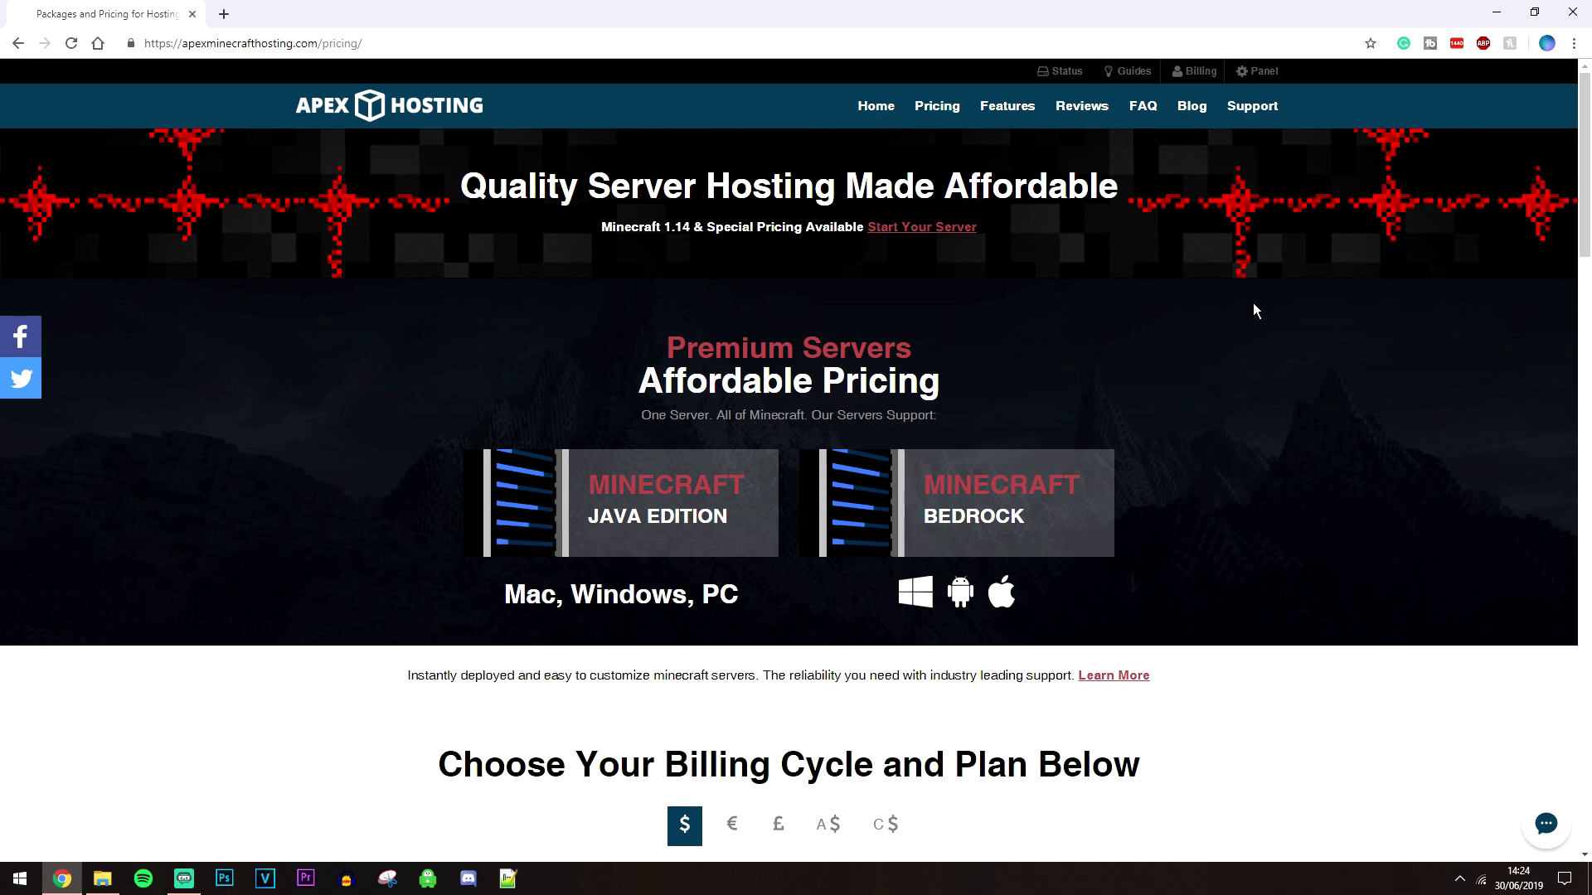
# Compare the 1 GB, 2 GB and 4 GB plan specs, then order the $2.99 1 GB / 25 Players plan.
pyautogui.moveTo(1585, 147); pyautogui.dragTo(1544, 296)
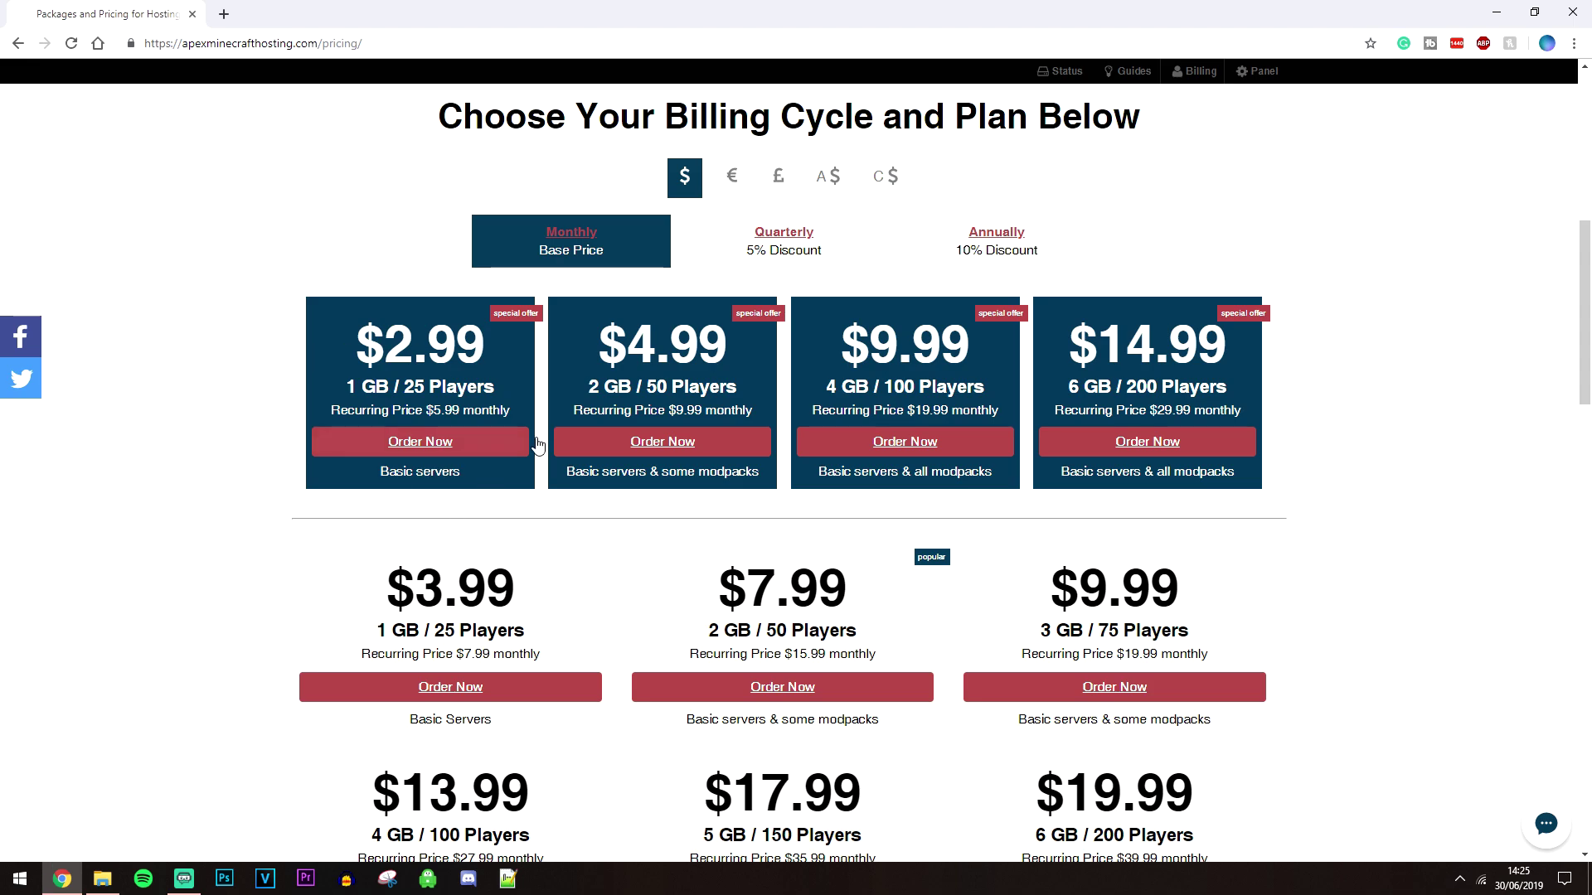
pyautogui.moveTo(587, 392); pyautogui.dragTo(673, 387)
pyautogui.click(692, 388)
pyautogui.moveTo(827, 388); pyautogui.dragTo(857, 389)
pyautogui.click(827, 403)
pyautogui.moveTo(347, 388); pyautogui.dragTo(412, 389)
pyautogui.click(412, 389)
# Start the 1 GB Special Offer order, keeping the monthly billing cycle.
pyautogui.click(423, 443)
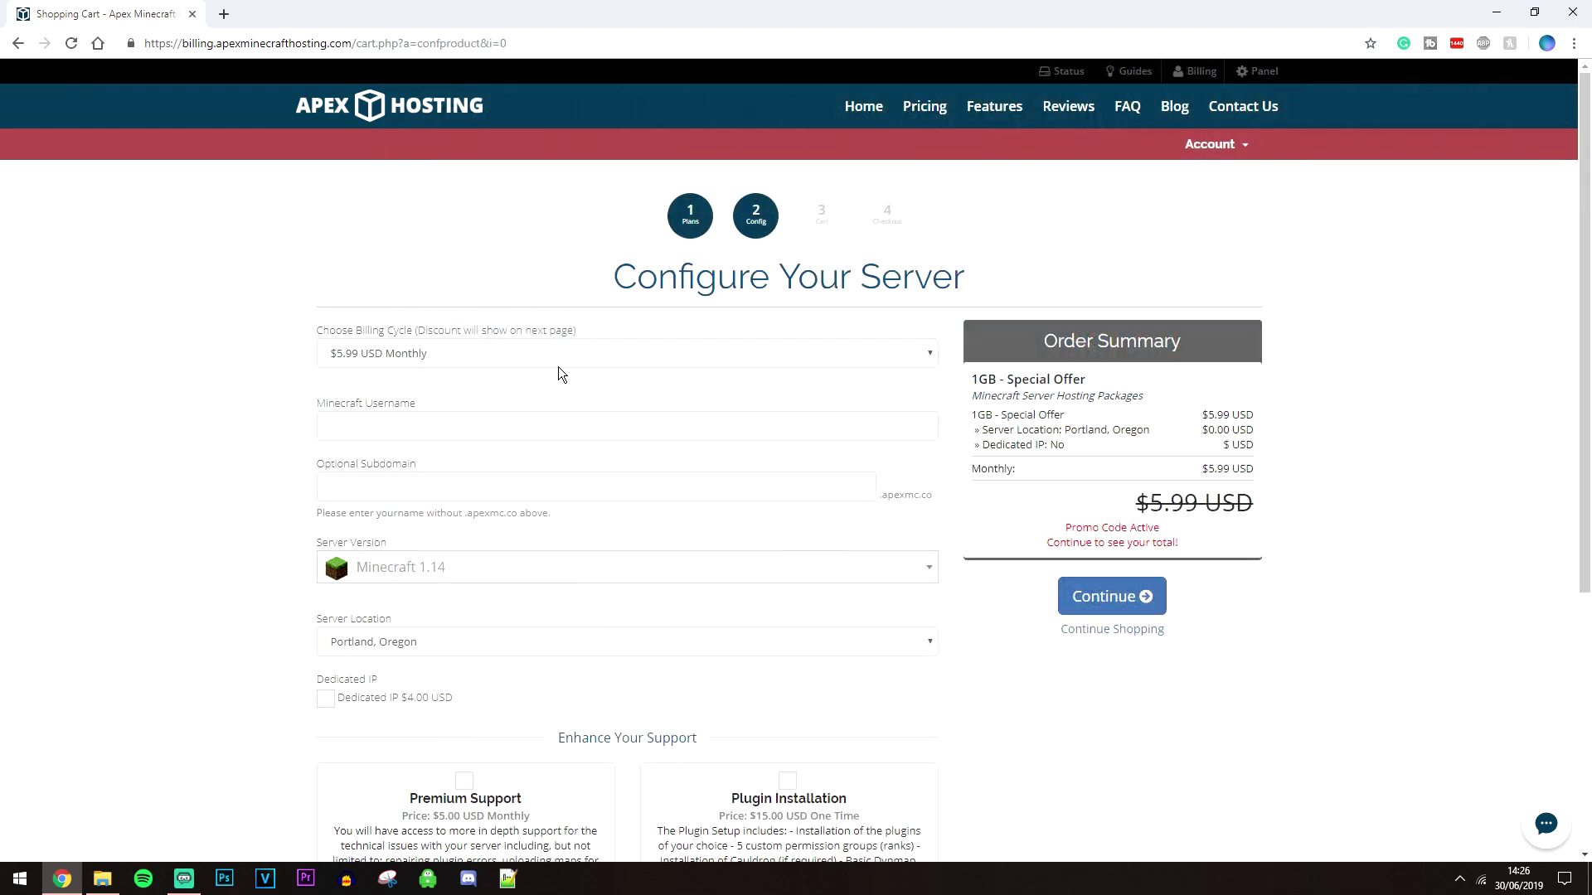
pyautogui.click(491, 348)
pyautogui.click(216, 313)
# Set server version Minecraft 1.14.3 and location London, United Kingdom, then continue to review.
pyautogui.click(442, 581)
pyautogui.write('1.14.3')
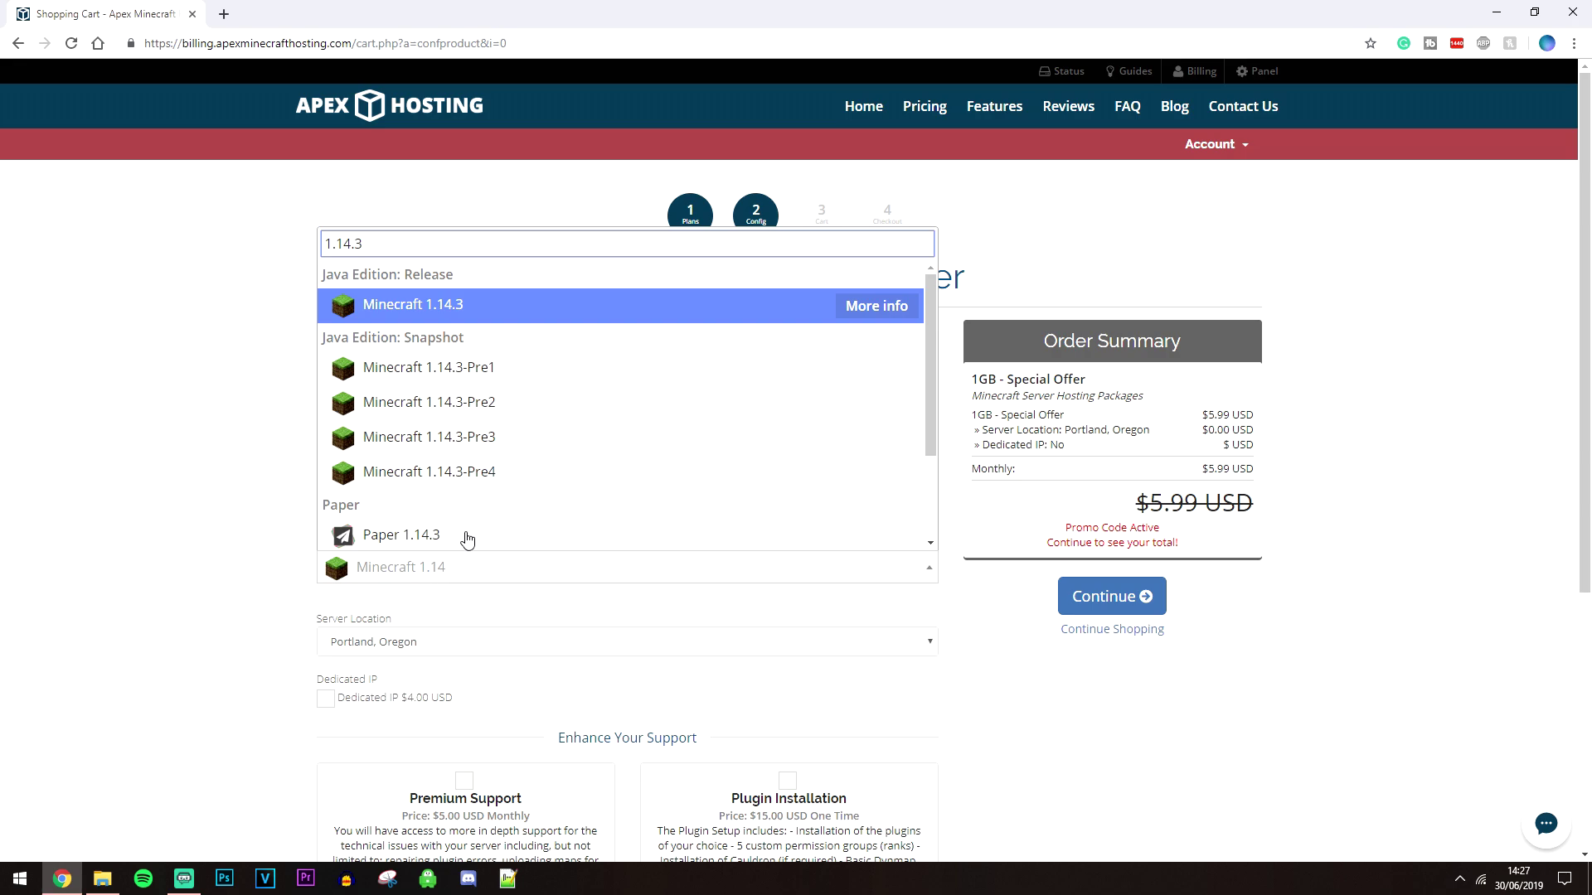
pyautogui.click(430, 305)
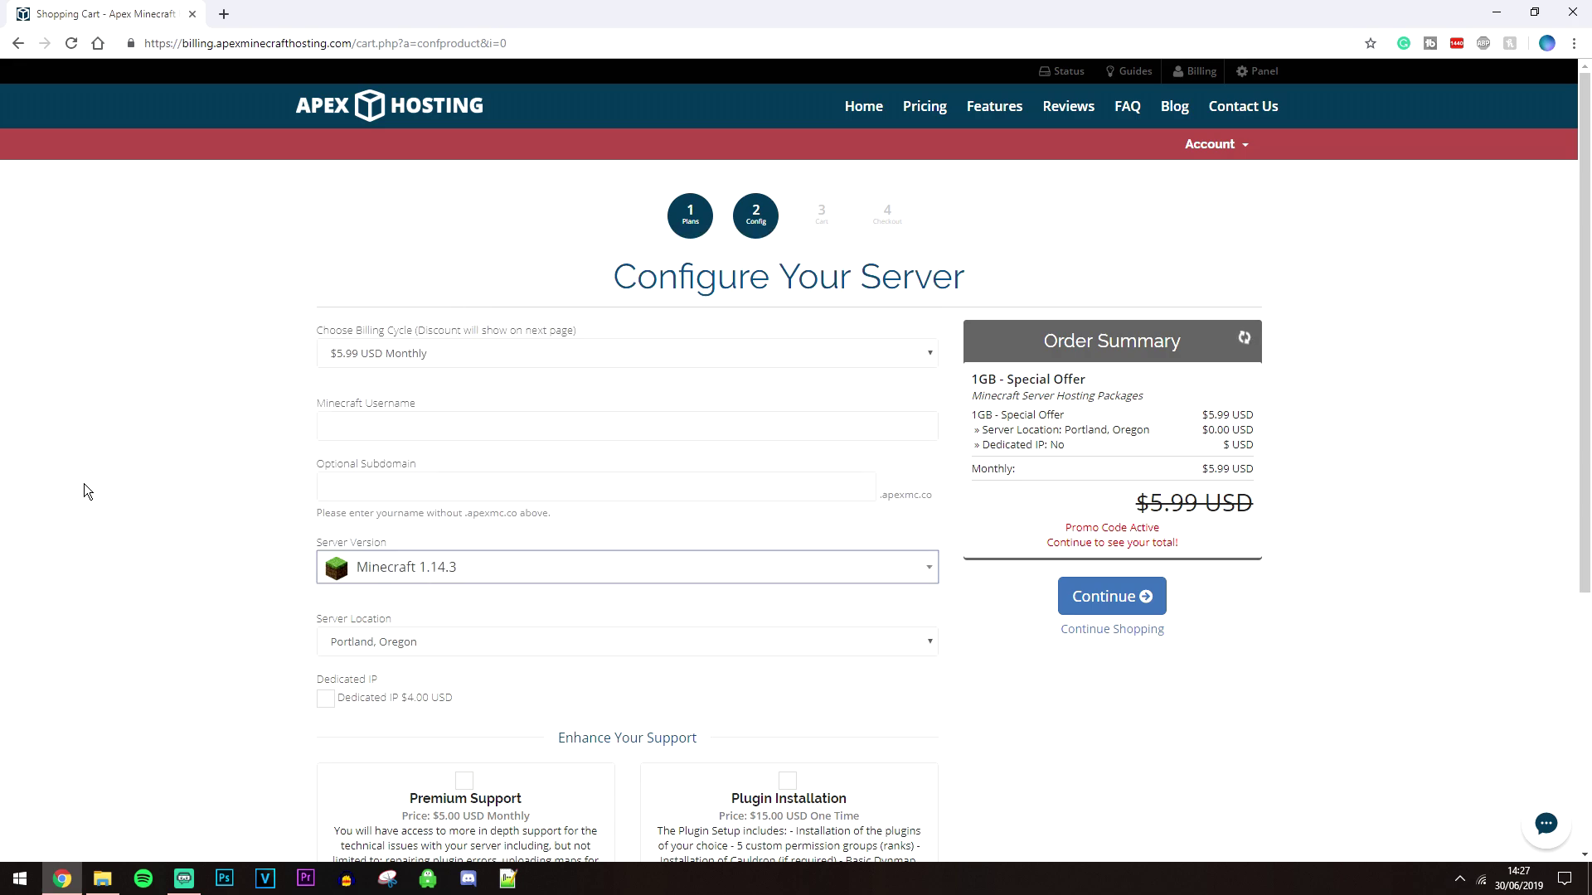
pyautogui.click(465, 650)
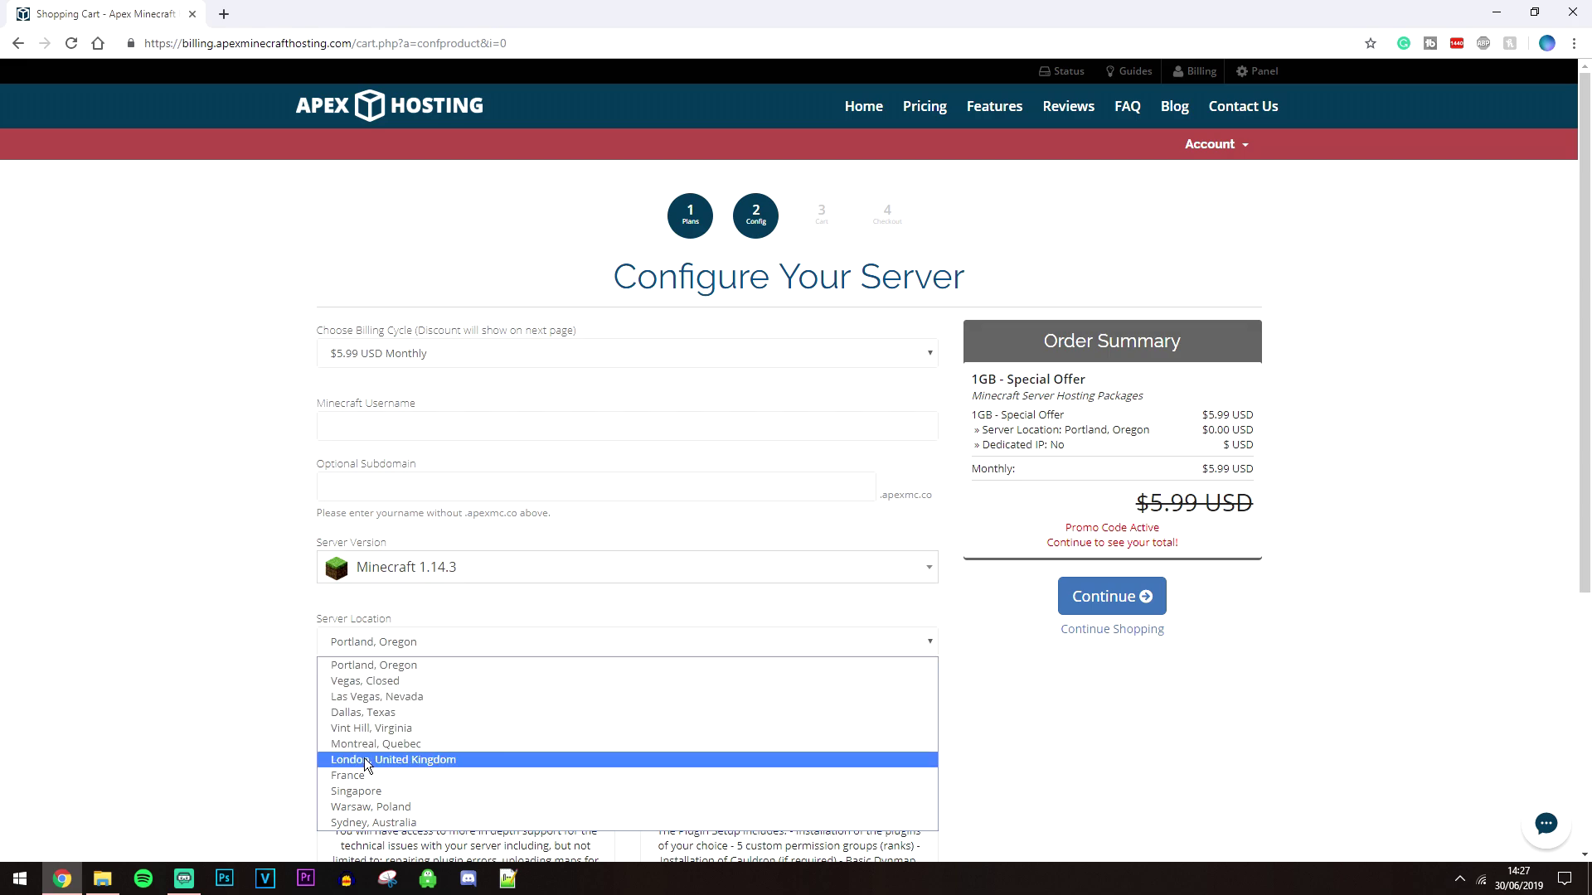
pyautogui.click(414, 760)
pyautogui.scroll(-4, 217, 614)
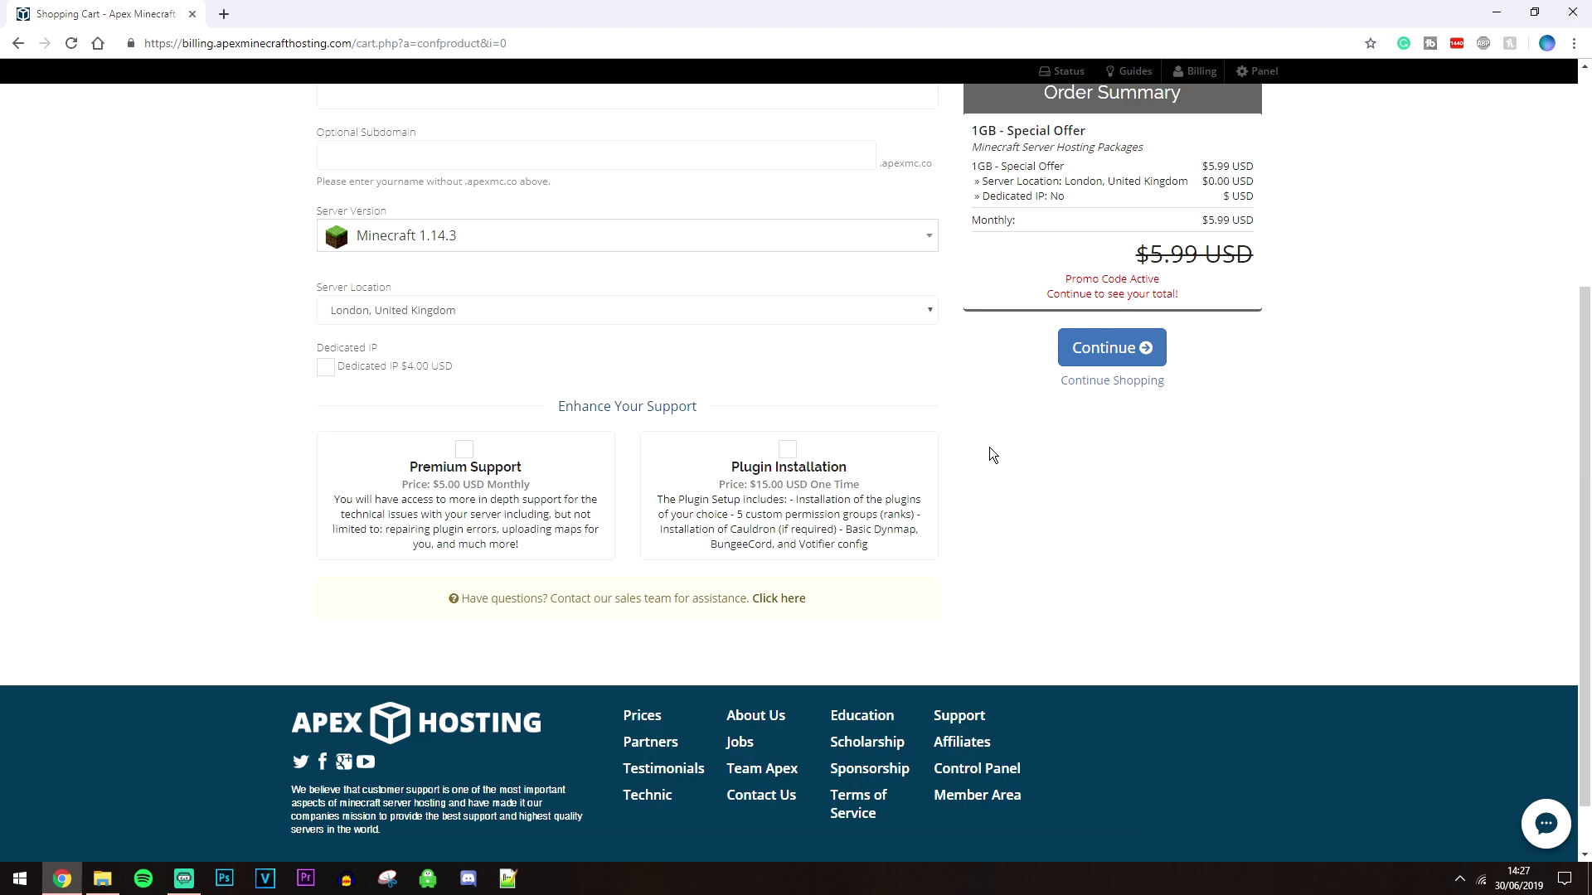
pyautogui.click(1116, 361)
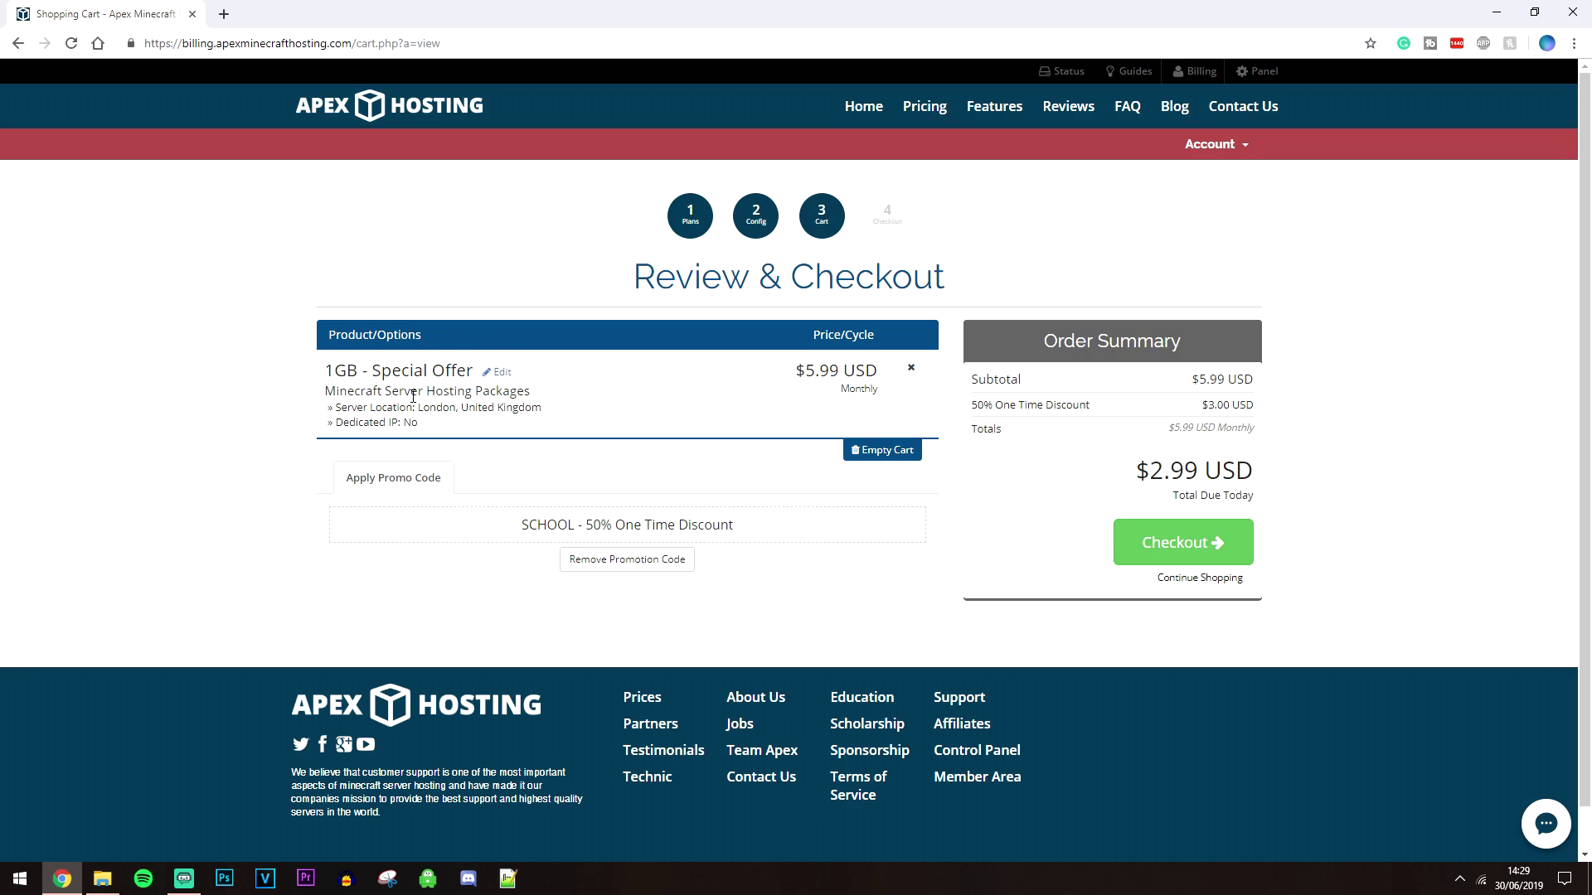
# Check the London location and SCHOOL promo discount in the cart, then proceed to checkout.
pyautogui.moveTo(340, 402); pyautogui.dragTo(614, 416)
pyautogui.click(627, 445)
pyautogui.moveTo(527, 524); pyautogui.dragTo(719, 519)
pyautogui.click(806, 533)
pyautogui.click(1177, 543)
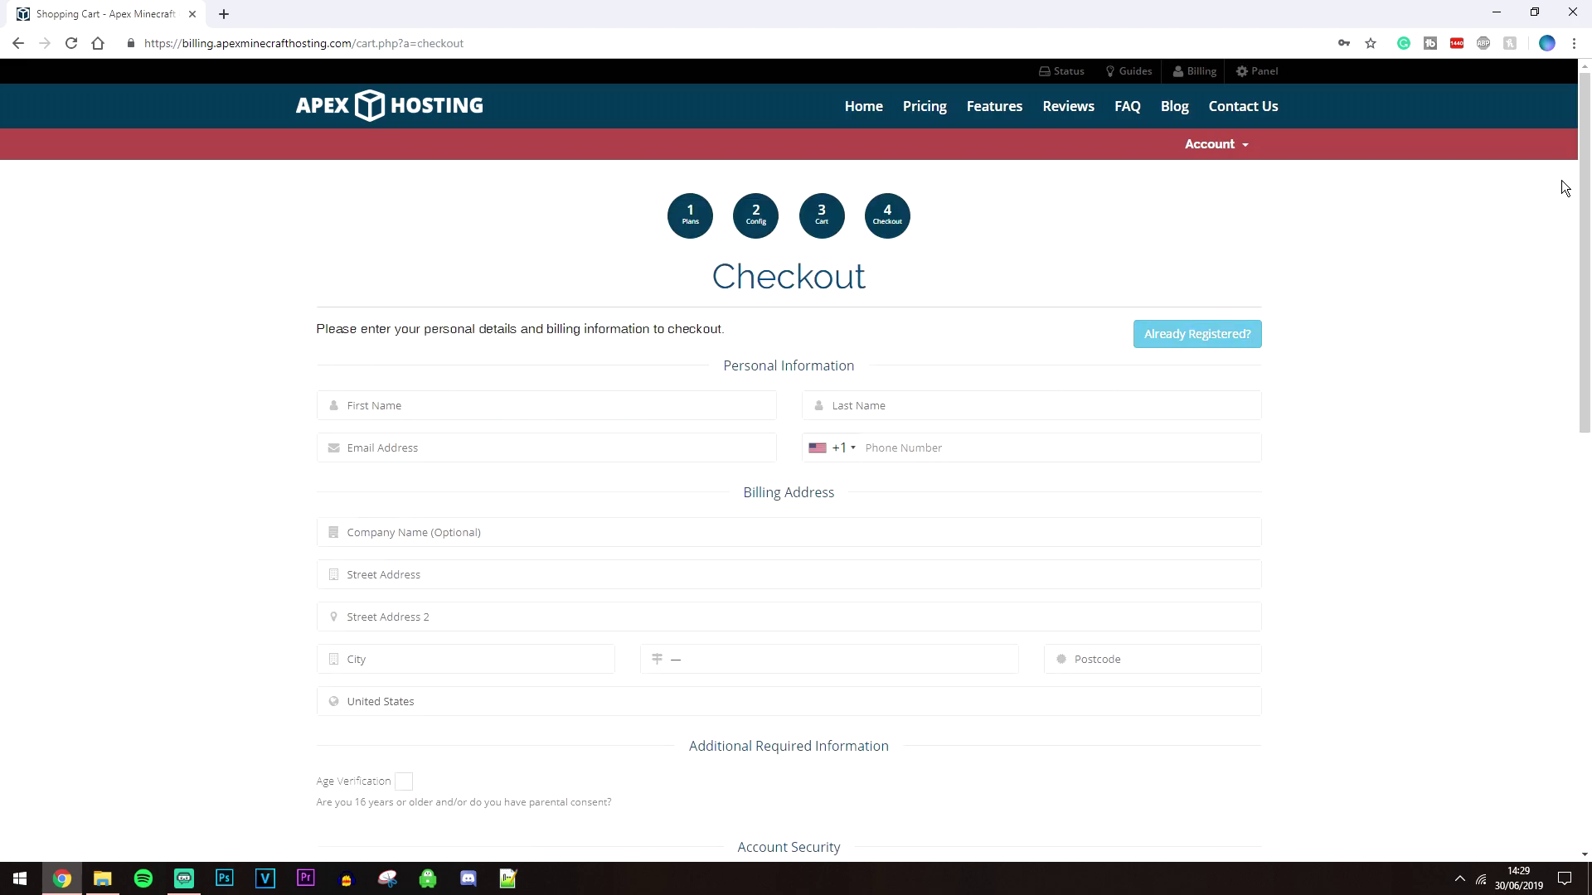
pyautogui.moveTo(1584, 157); pyautogui.dragTo(1544, 476)
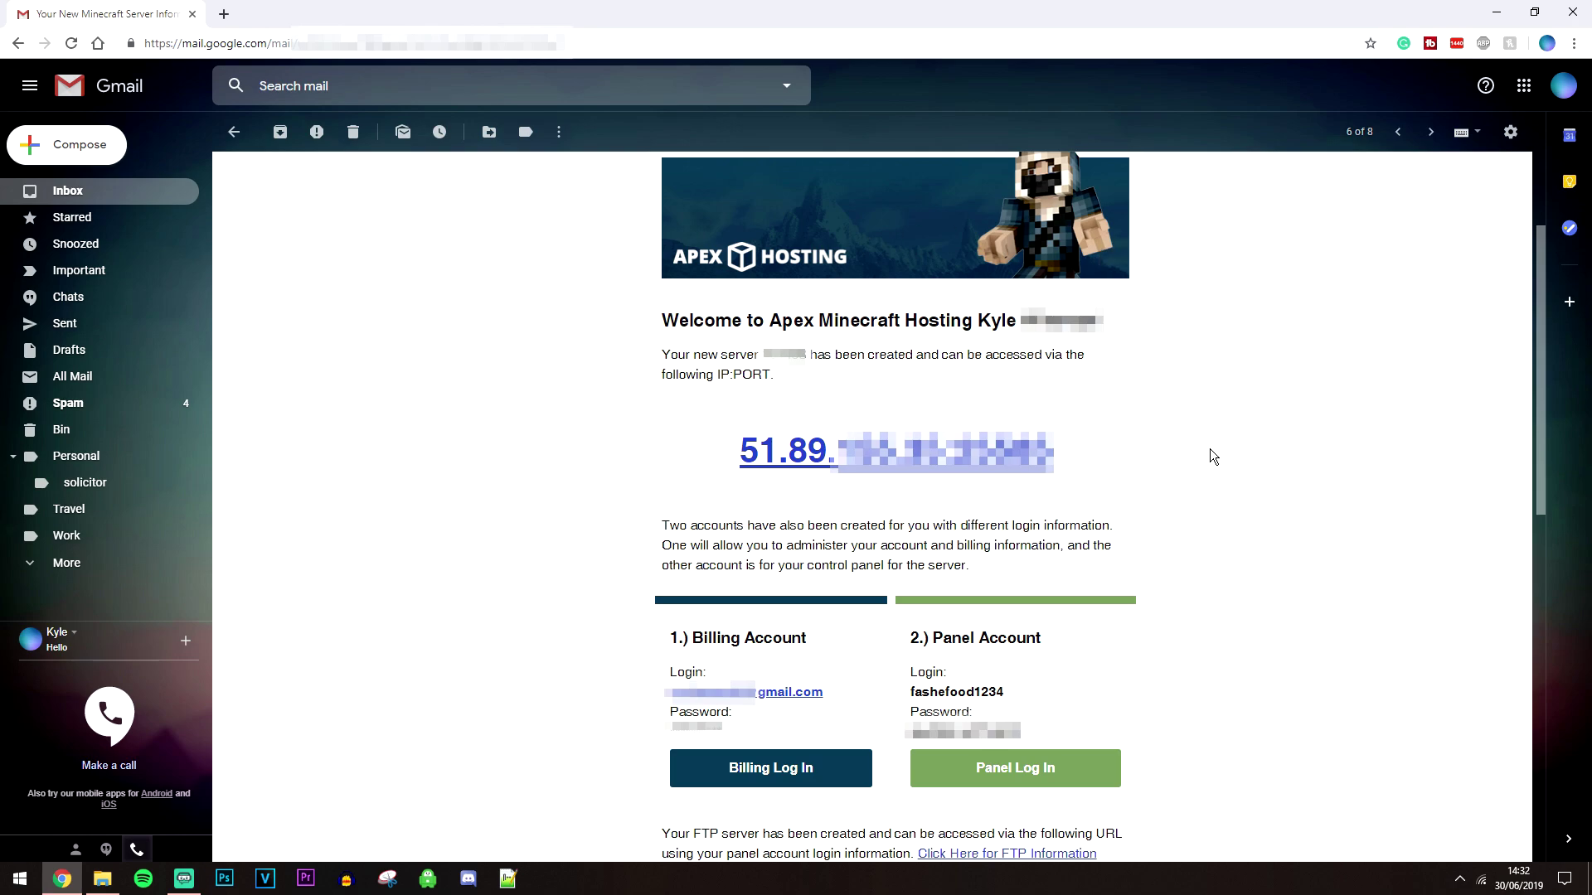
pyautogui.moveTo(736, 450); pyautogui.dragTo(1098, 449)
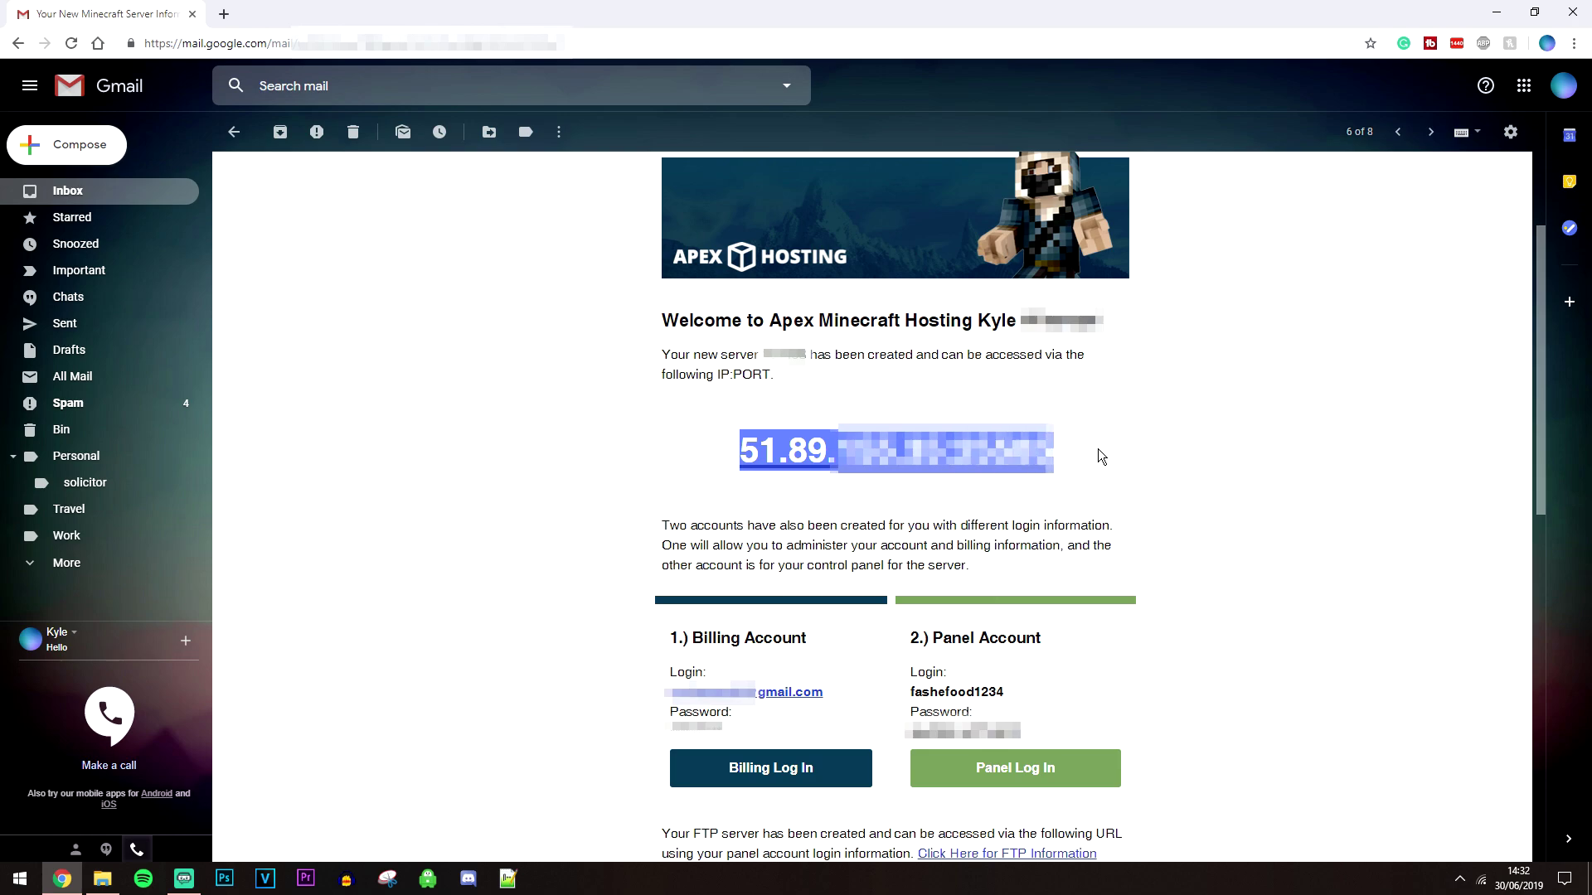
pyautogui.click(1099, 446)
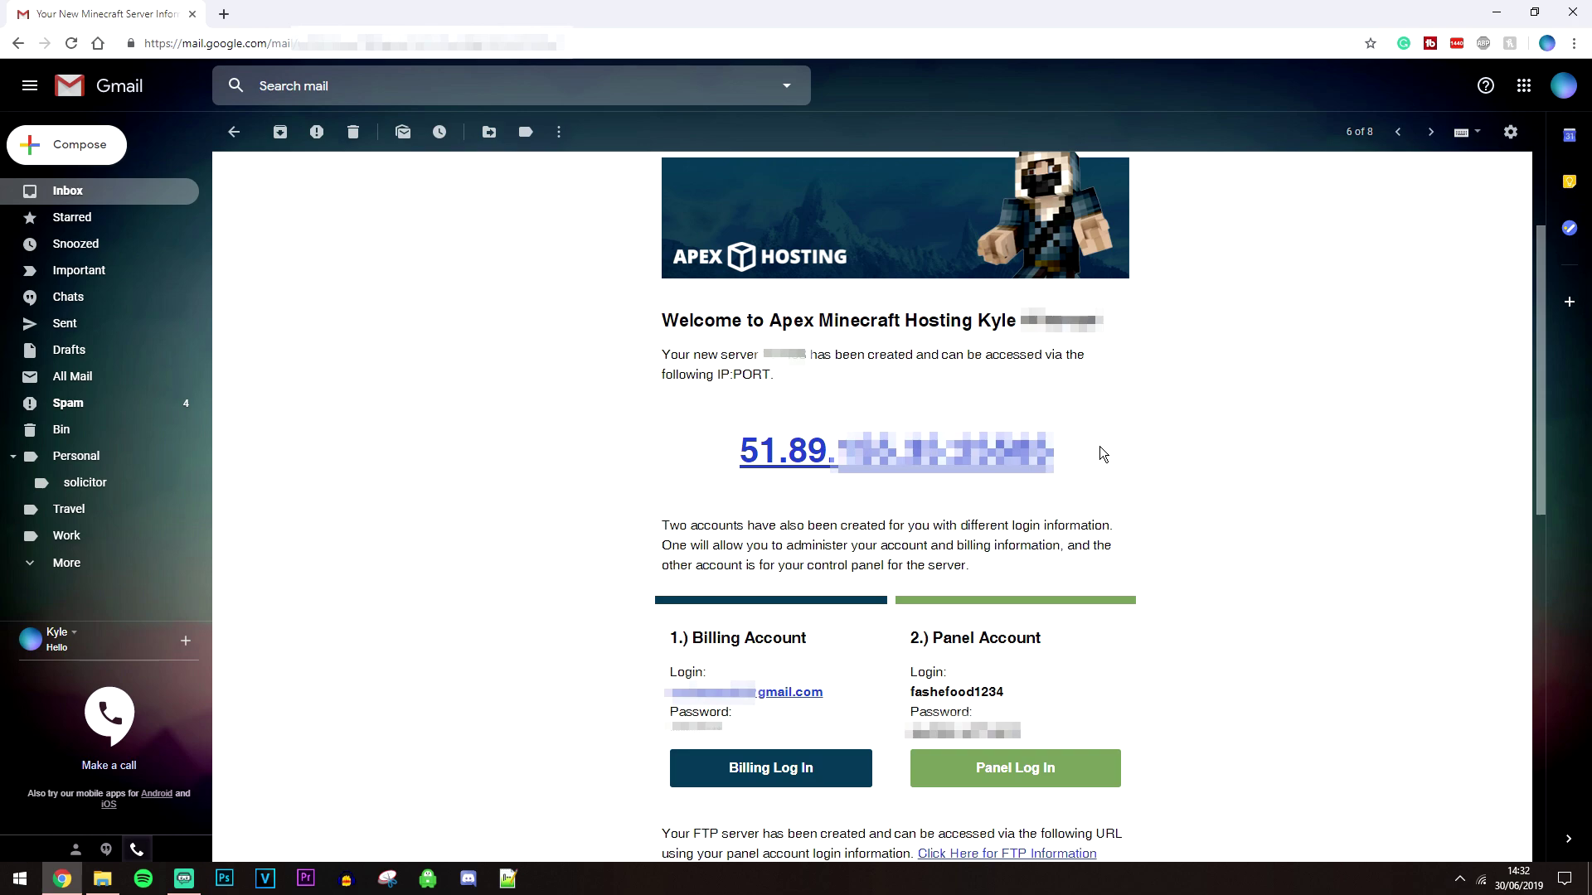
pyautogui.moveTo(737, 450); pyautogui.dragTo(1086, 455)
pyautogui.click(1103, 436)
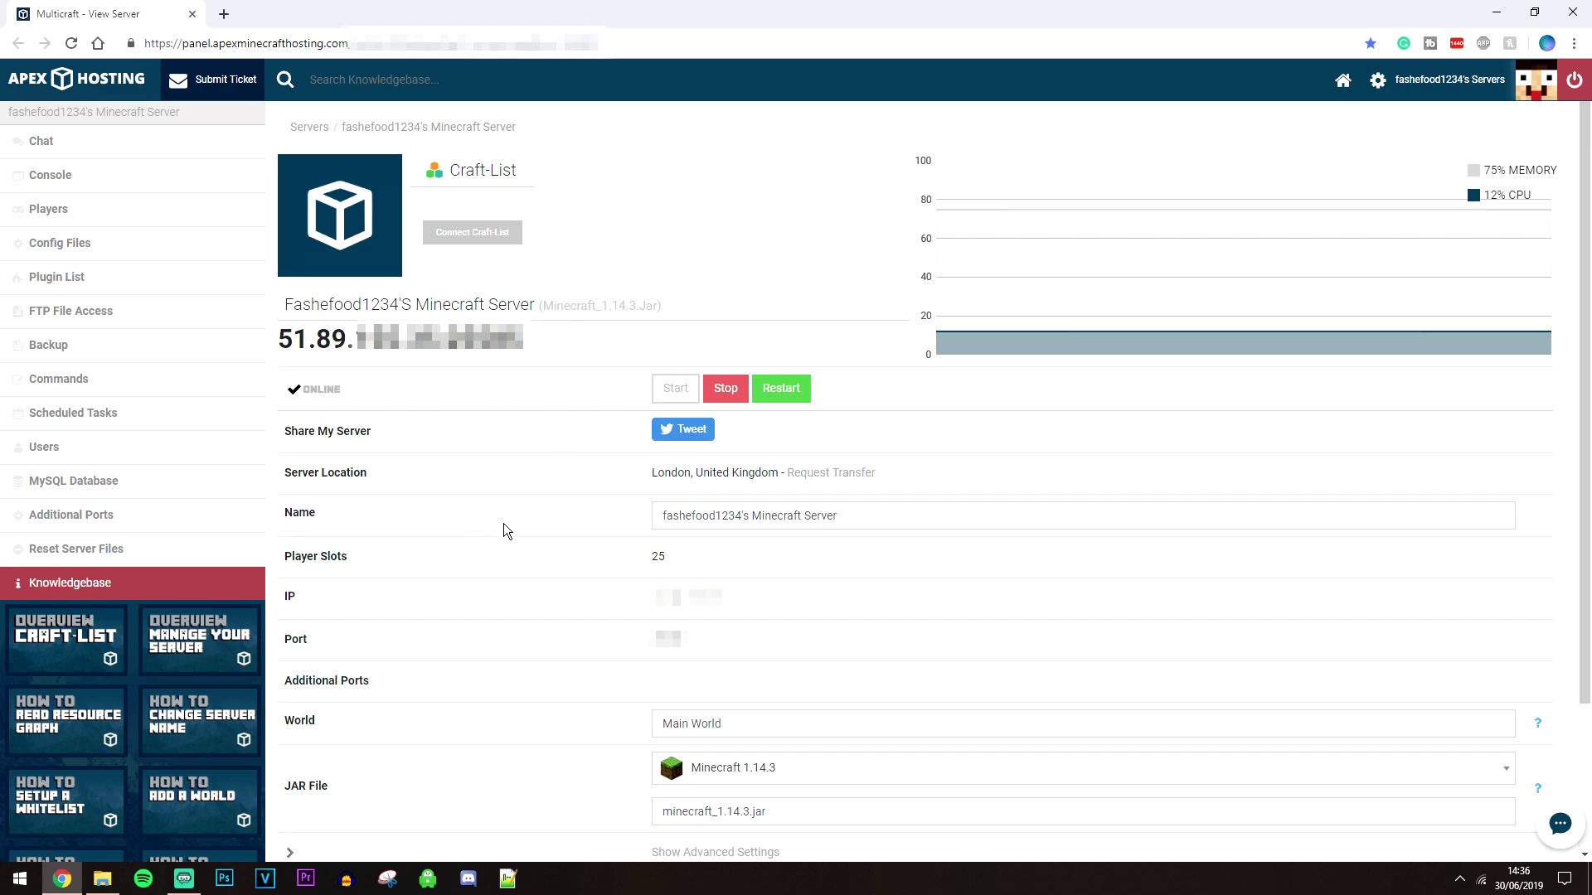
# Inspect the server name and the Main World world name on the View Server page.
pyautogui.scroll(-4, 64, 515)
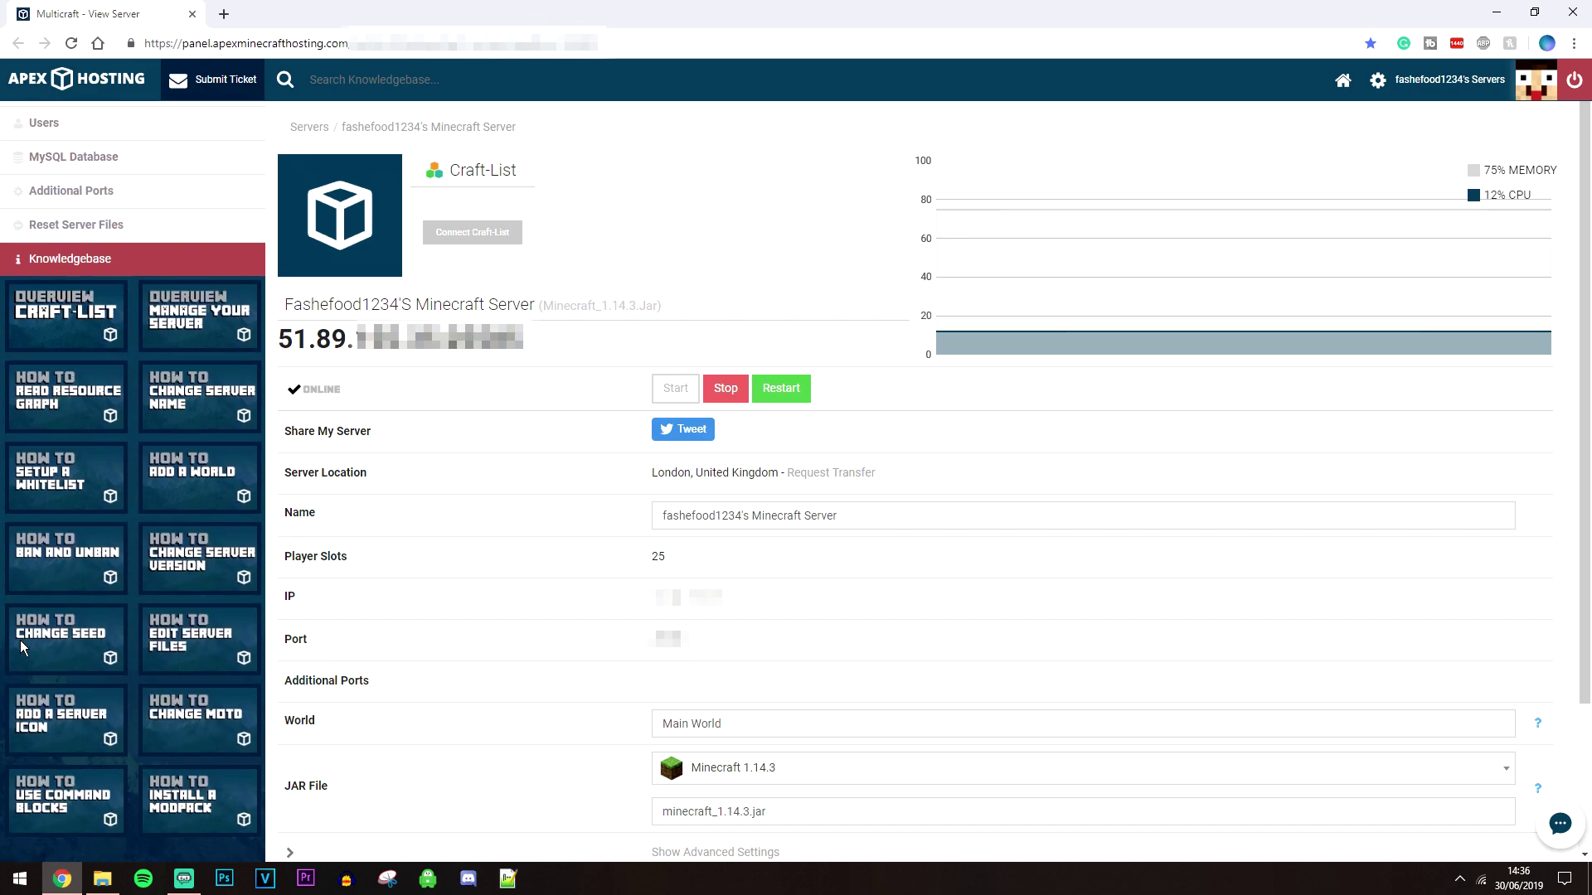
pyautogui.scroll(4, 112, 439)
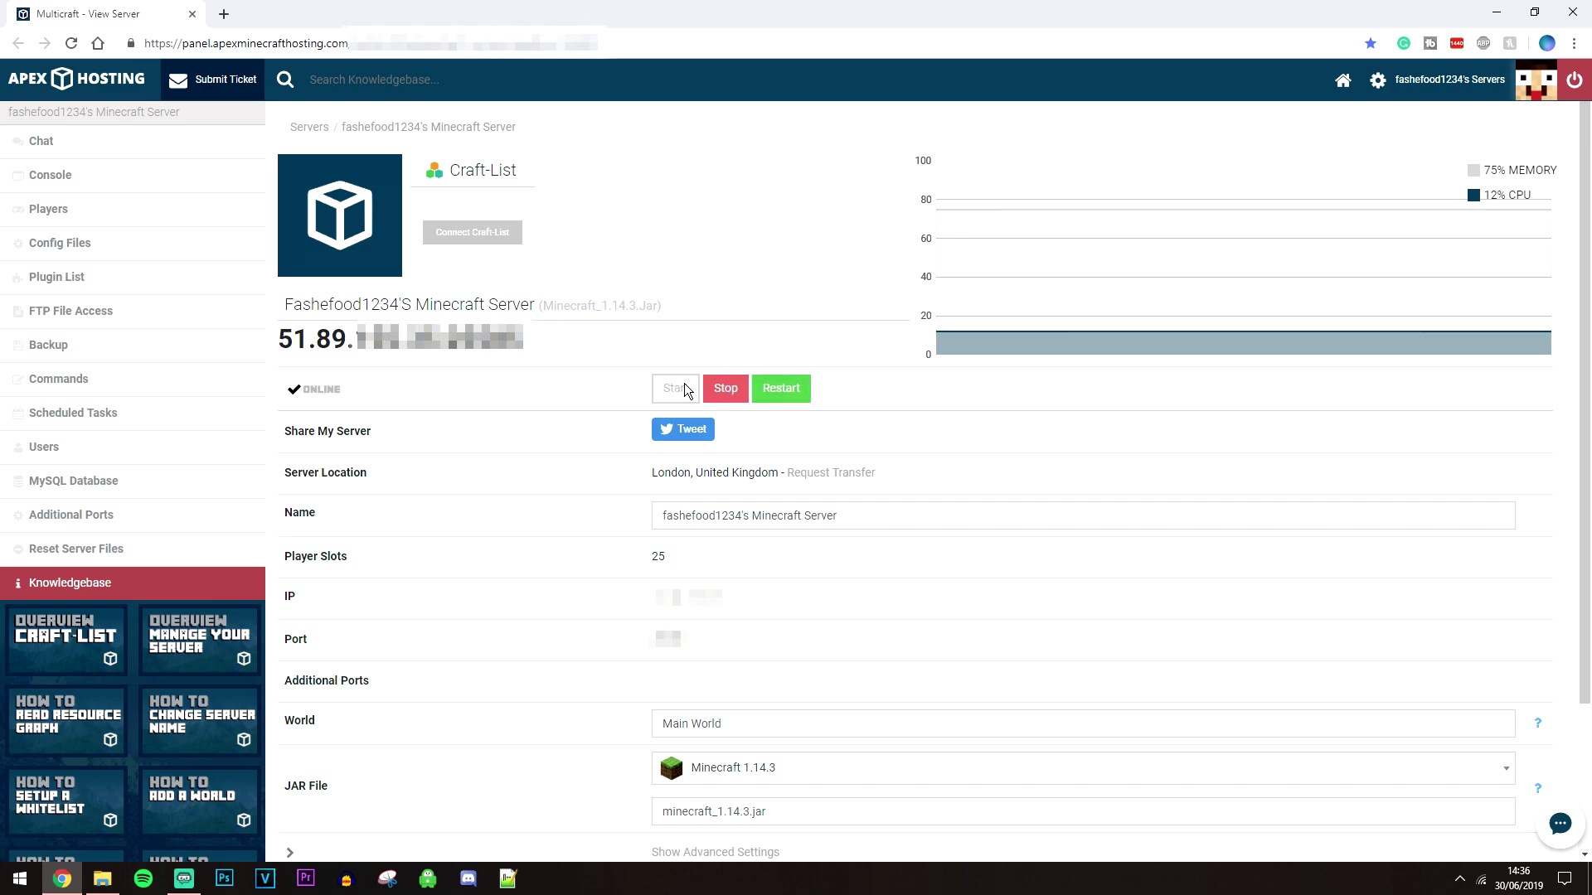
pyautogui.tripleClick(670, 519)
pyautogui.click(882, 518)
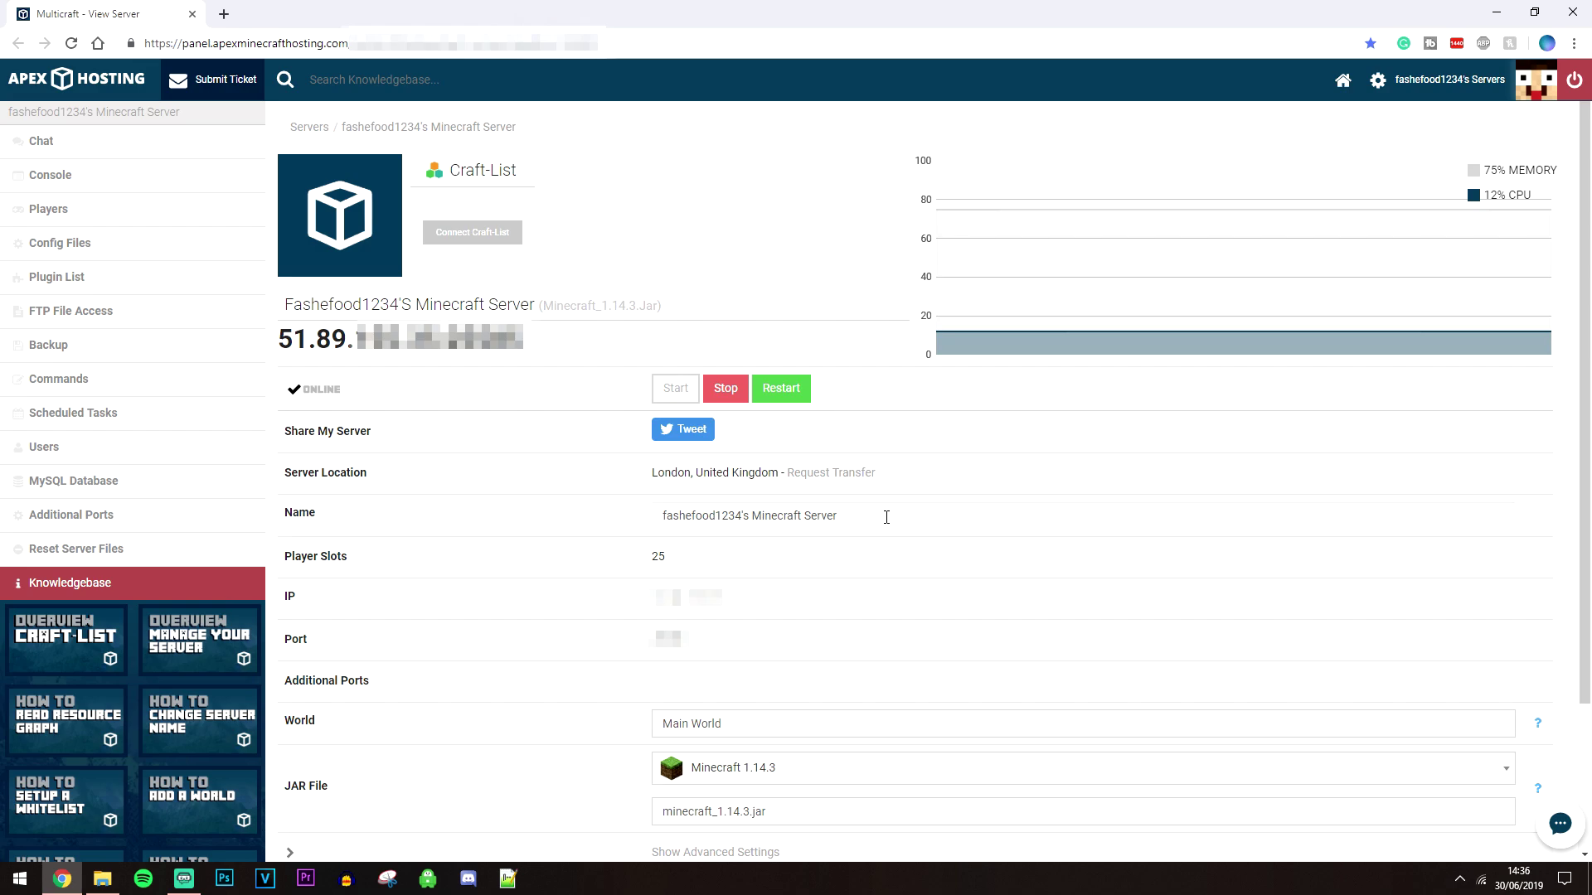
pyautogui.tripleClick(713, 726)
pyautogui.click(706, 723)
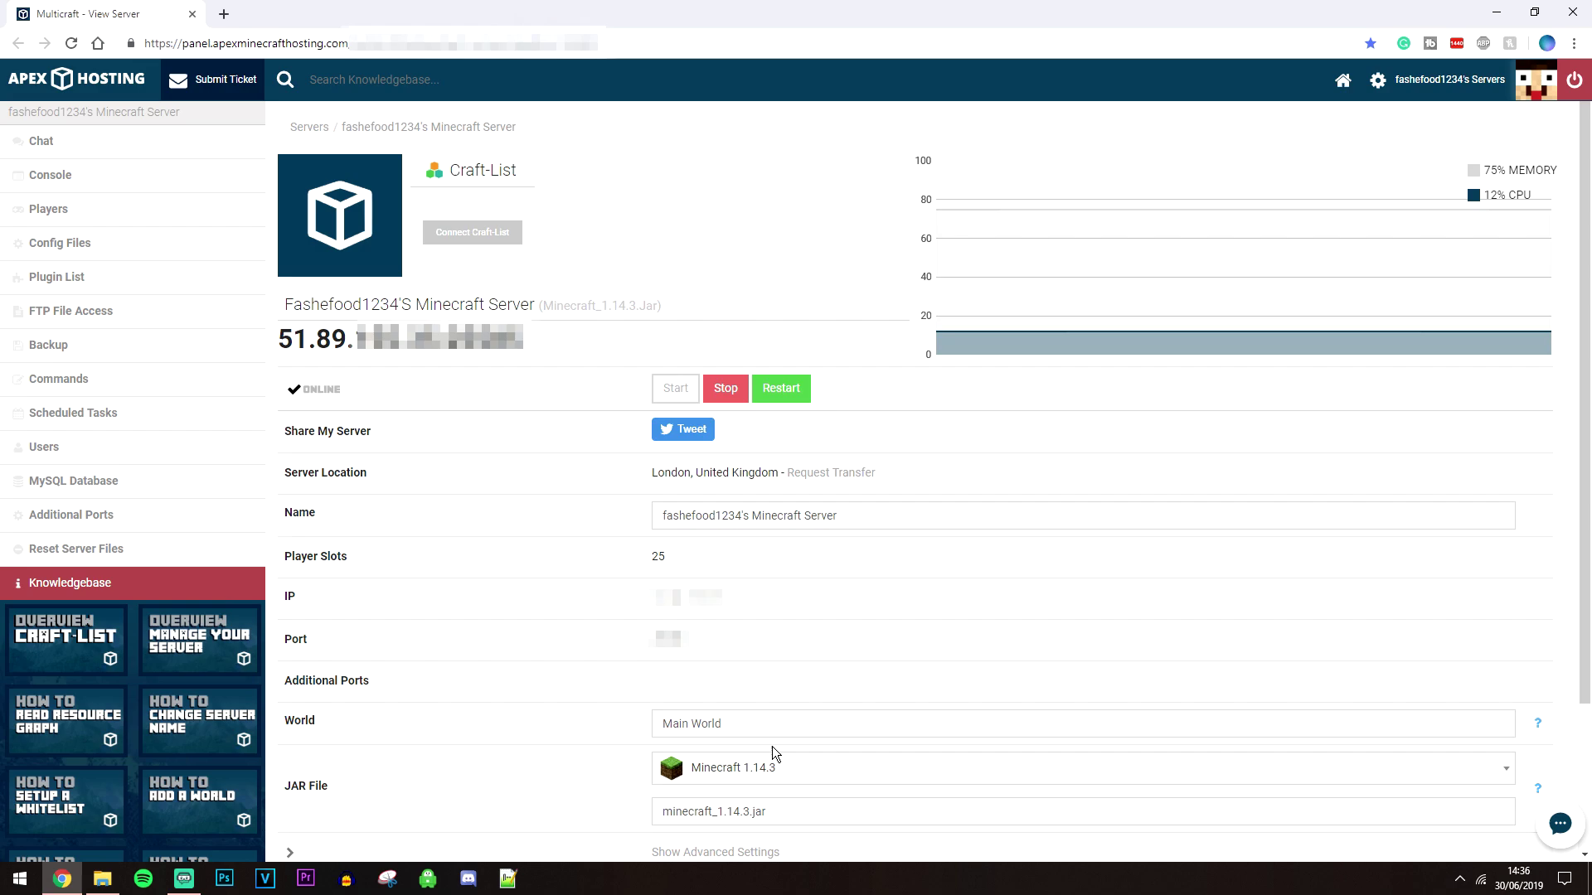
# Browse the JAR File version list, keeping Minecraft 1.14.3 selected.
pyautogui.click(748, 779)
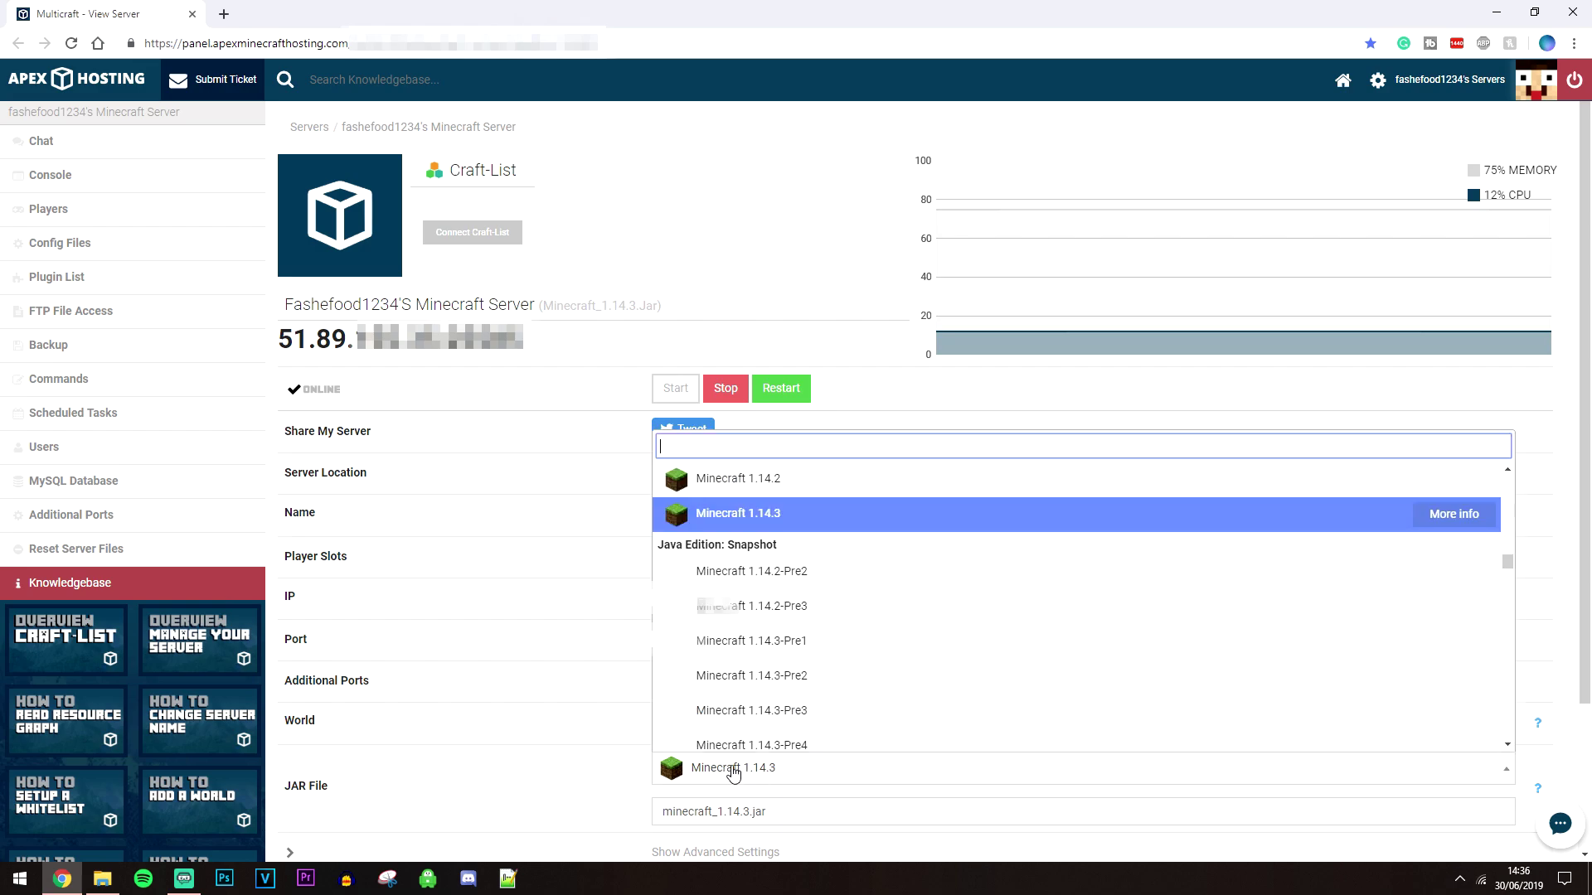
pyautogui.scroll(-5, 796, 630)
pyautogui.scroll(3, 796, 634)
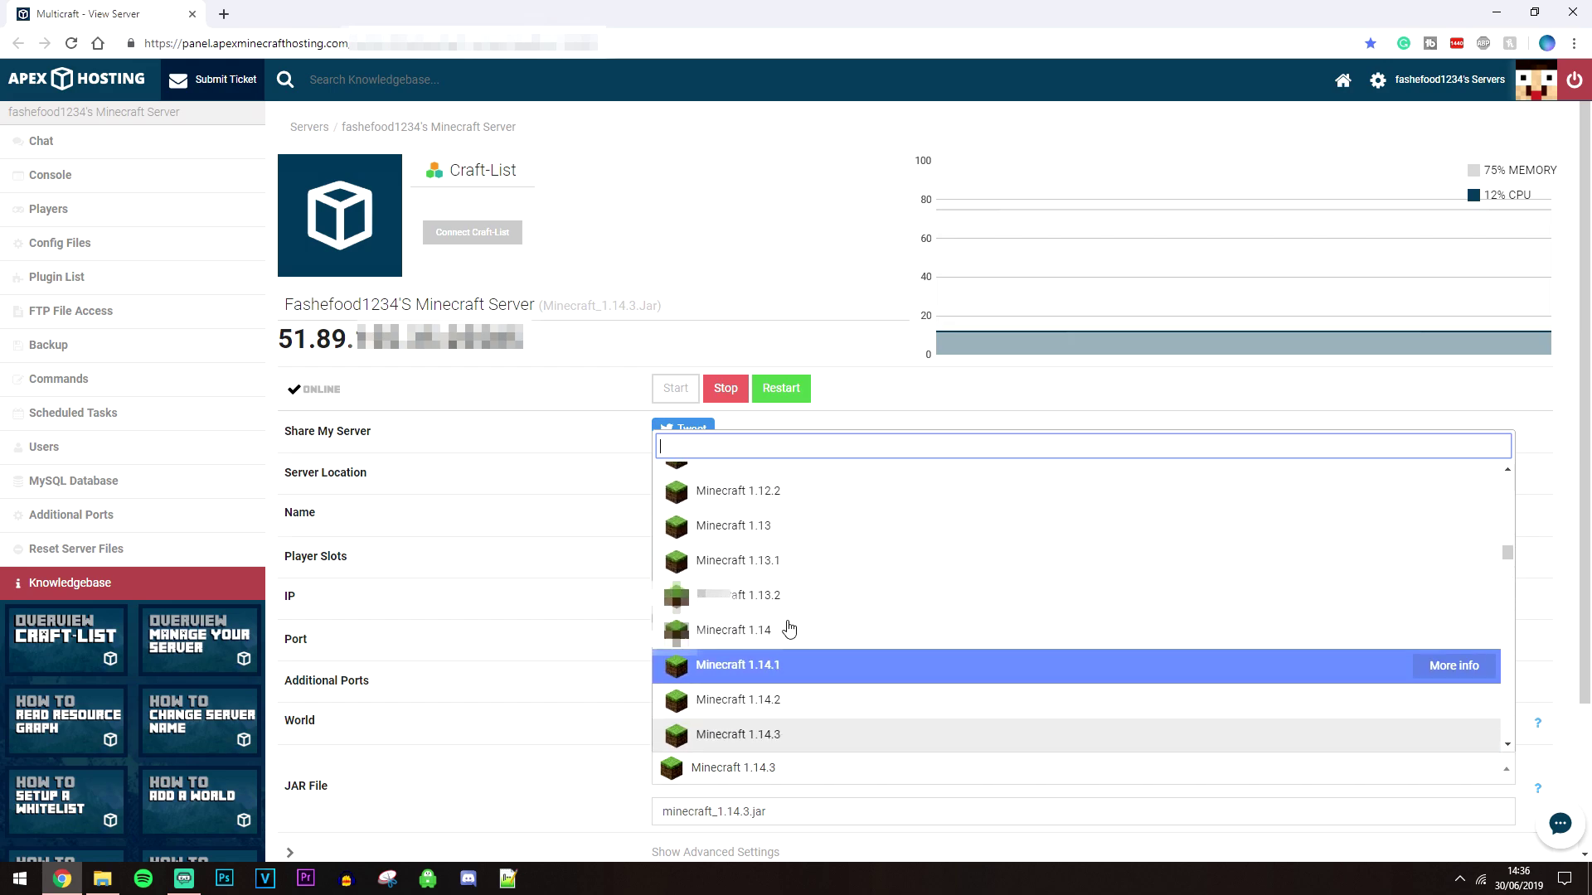
pyautogui.click(595, 778)
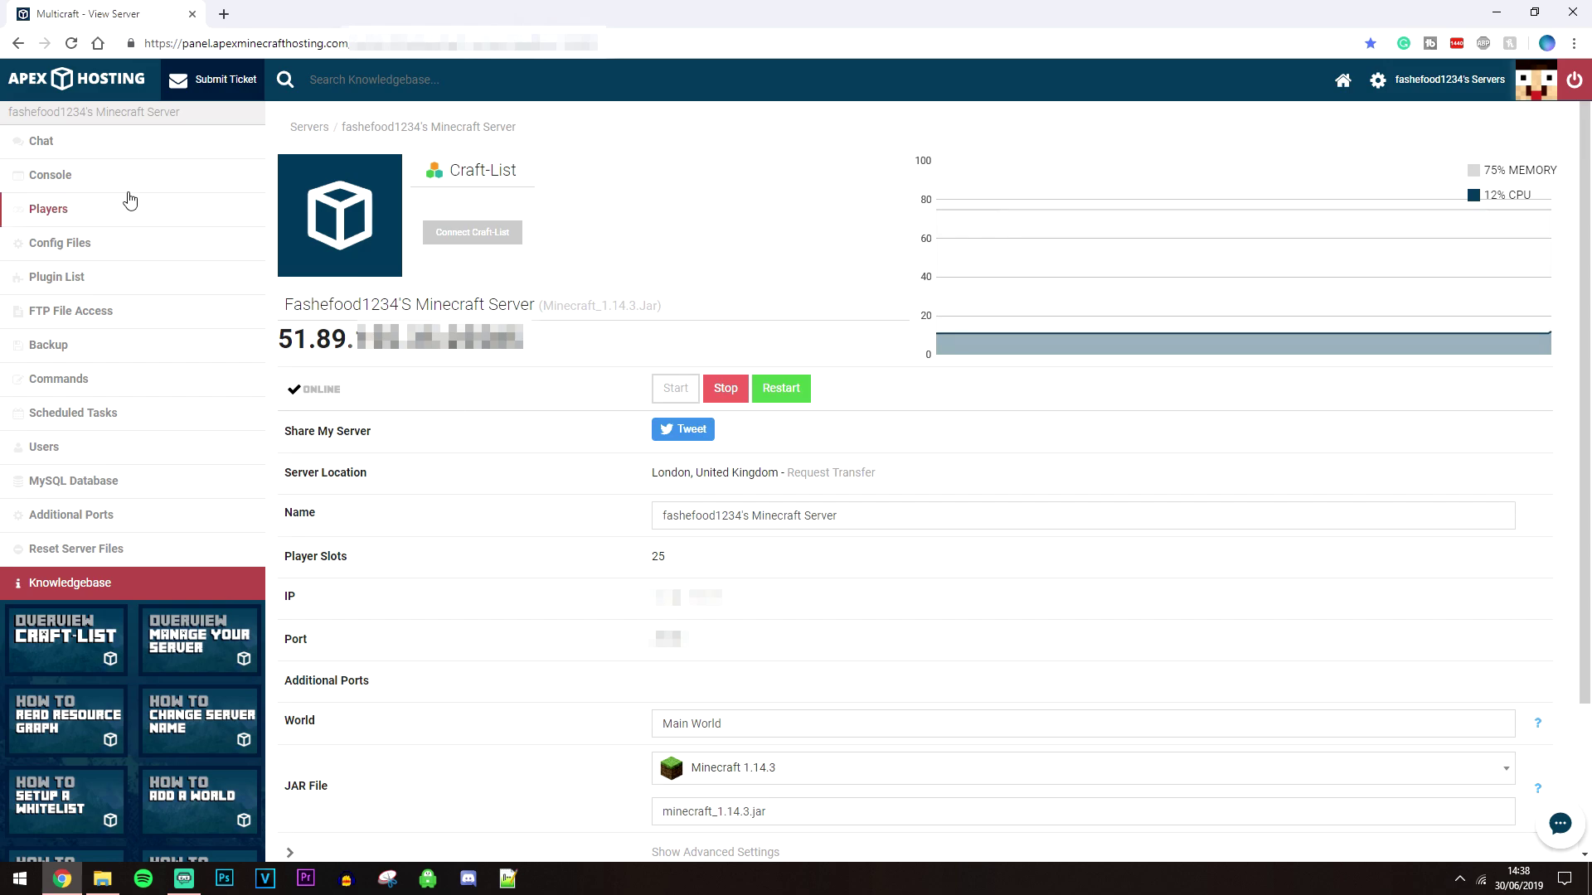
pyautogui.click(33, 177)
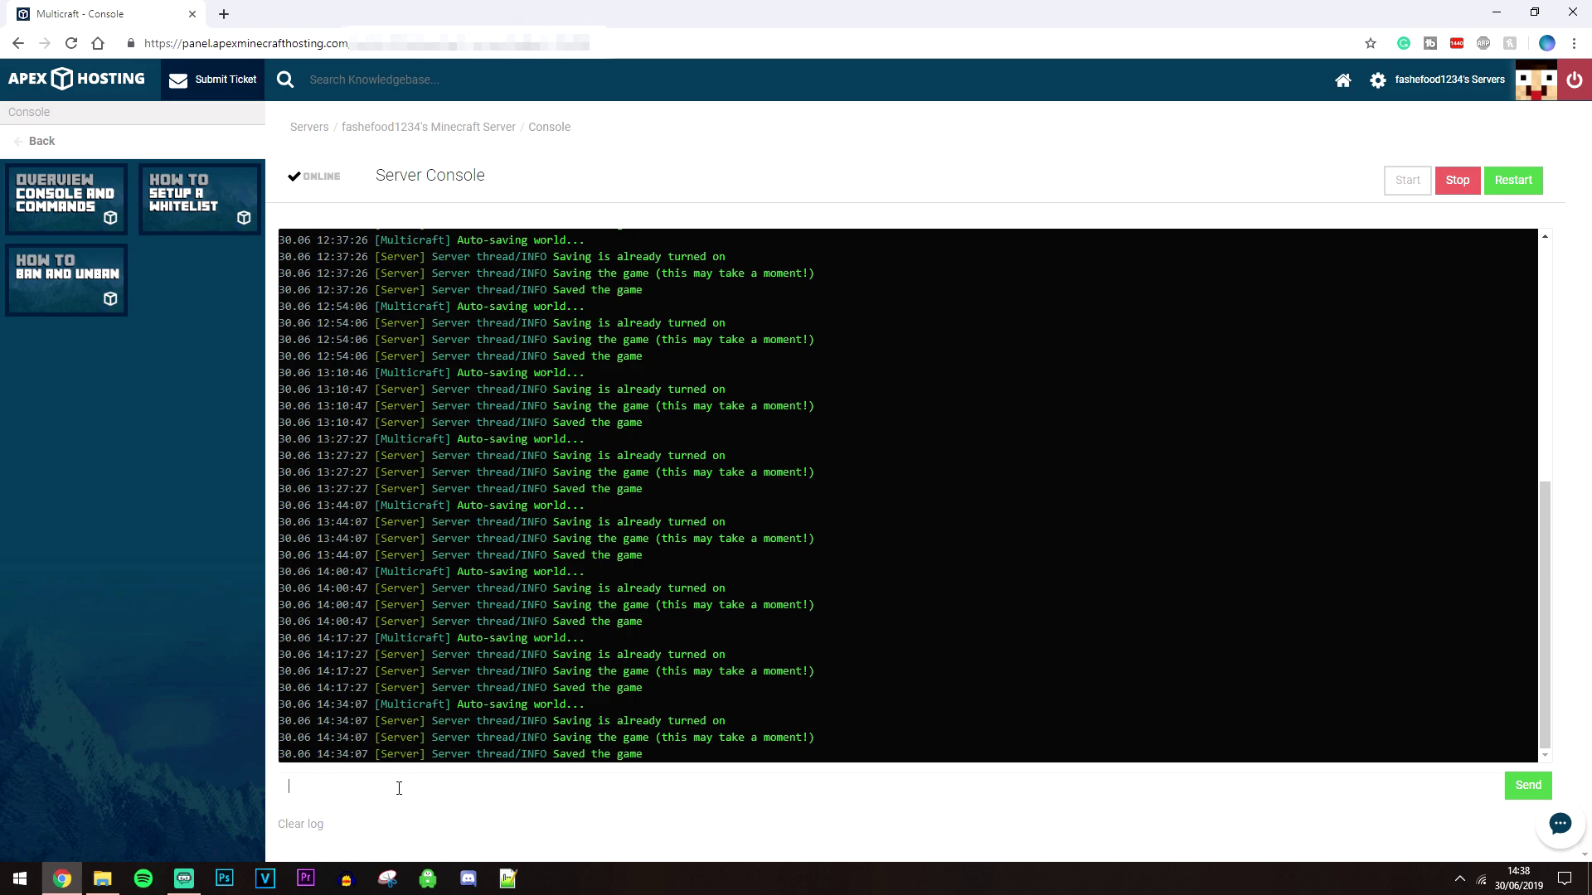
# Send an op command for the owner's Minecraft username, then return to the server overview.
pyautogui.write('op fashefood1234')
pyautogui.press('Return')
pyautogui.hotkey('alt', 'Left')
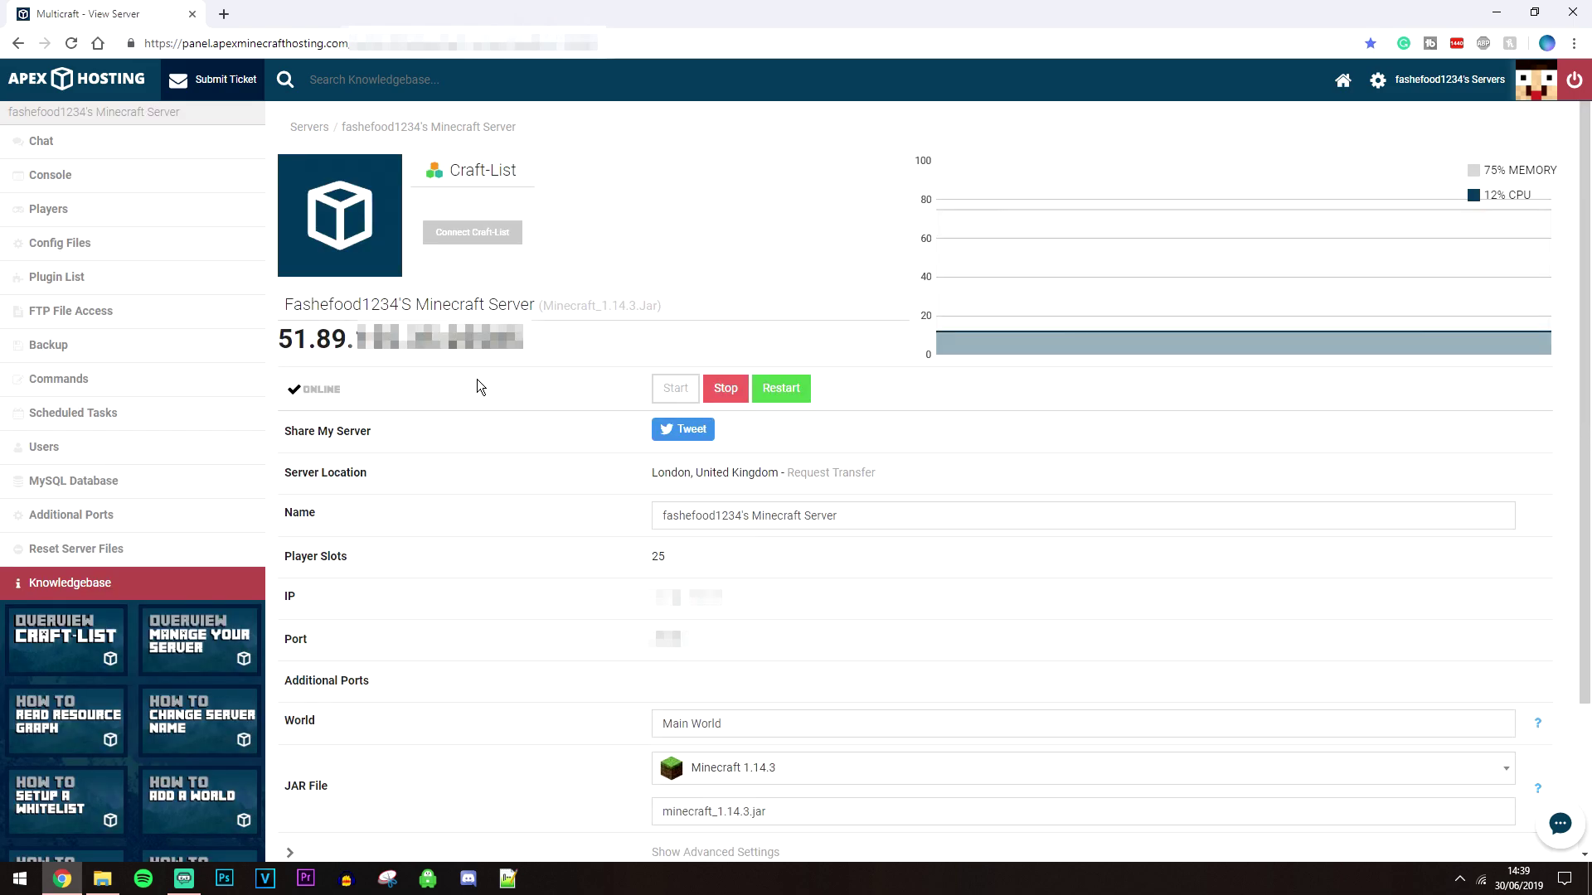
pyautogui.click(60, 246)
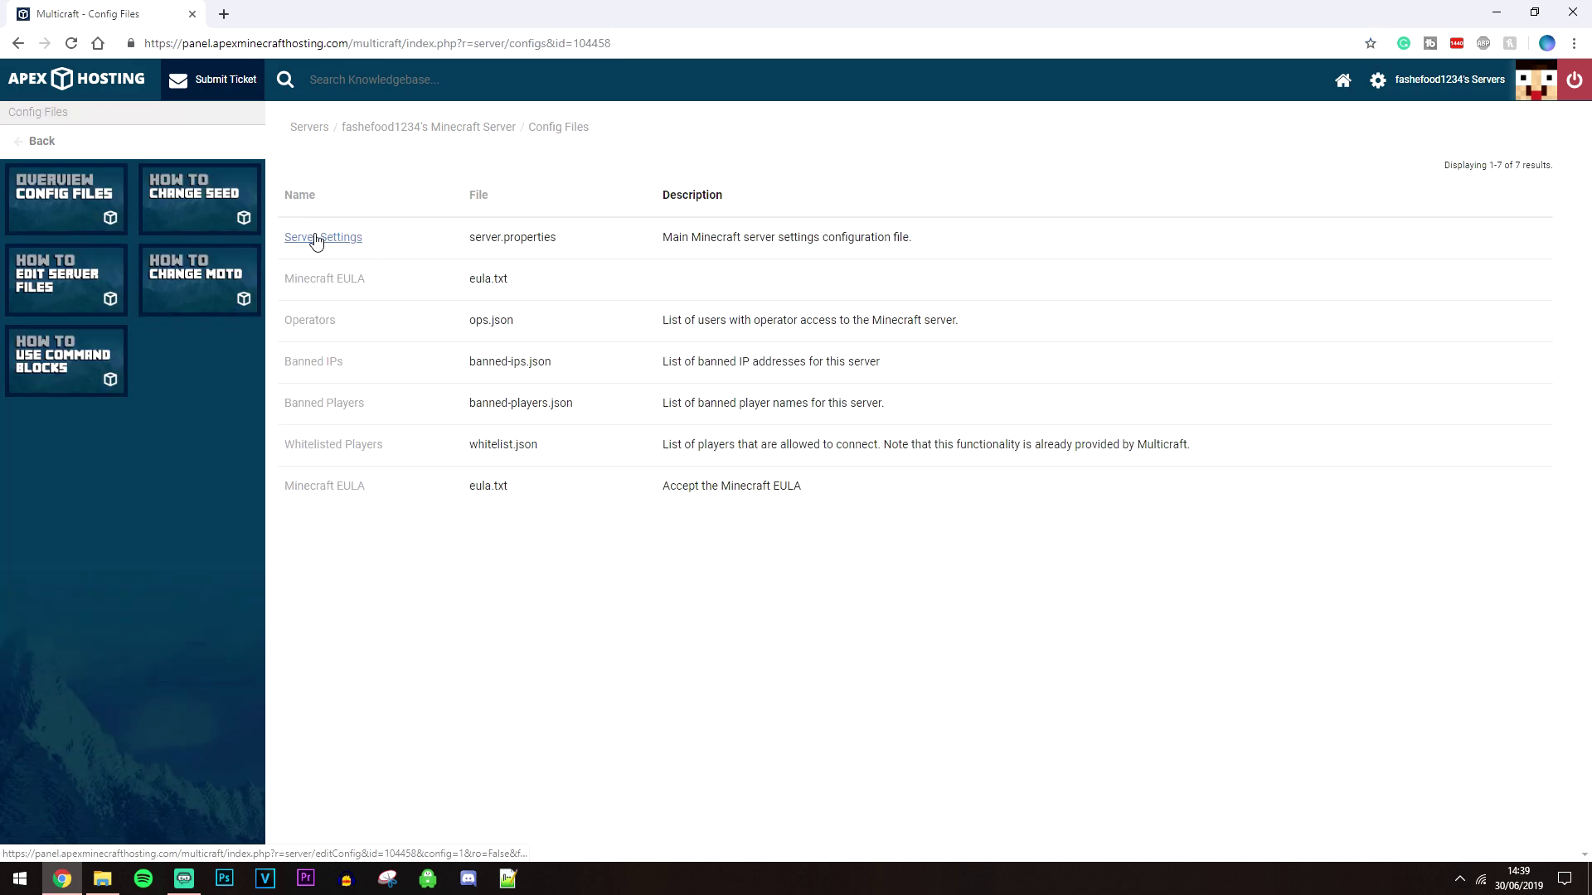
# Review the server.properties settings form under Server Settings and save it.
pyautogui.click(329, 241)
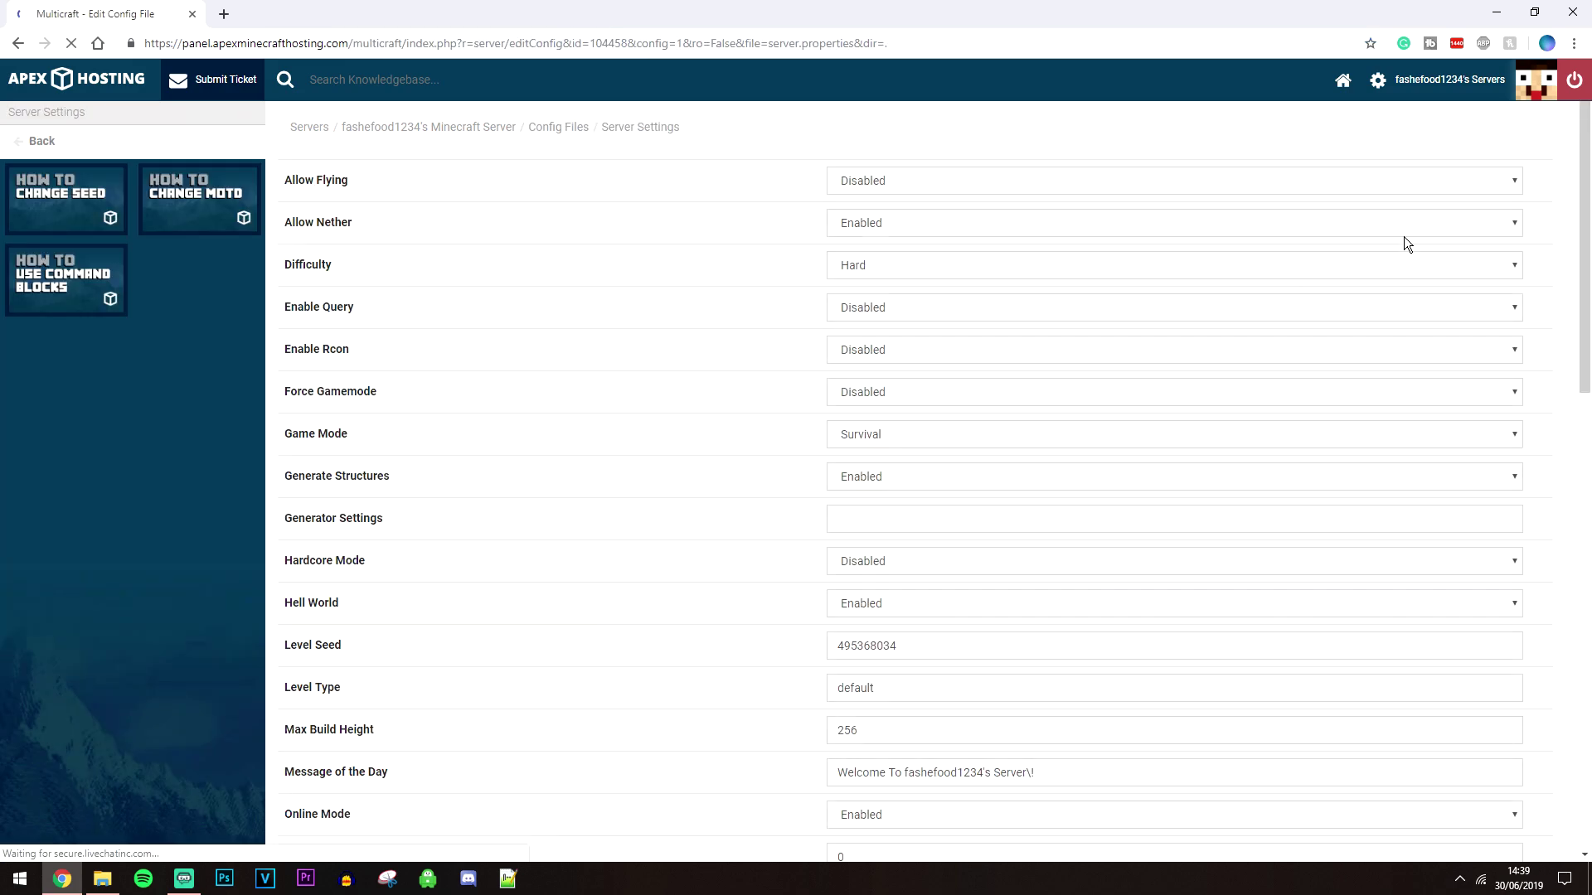
pyautogui.scroll(-7, 1587, 164)
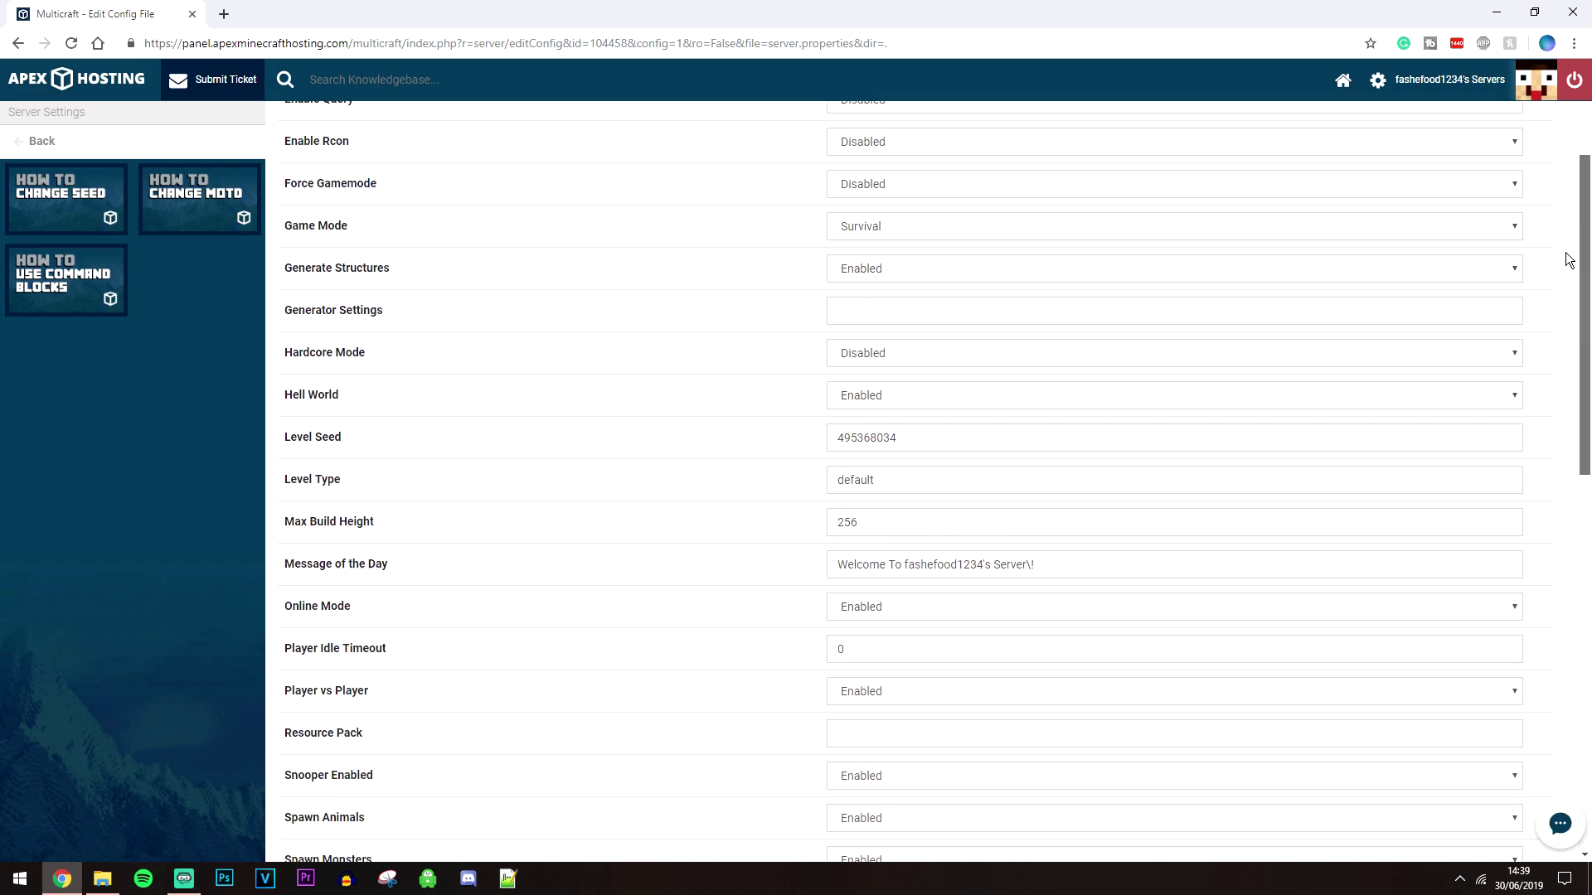
pyautogui.scroll(-7, 1554, 395)
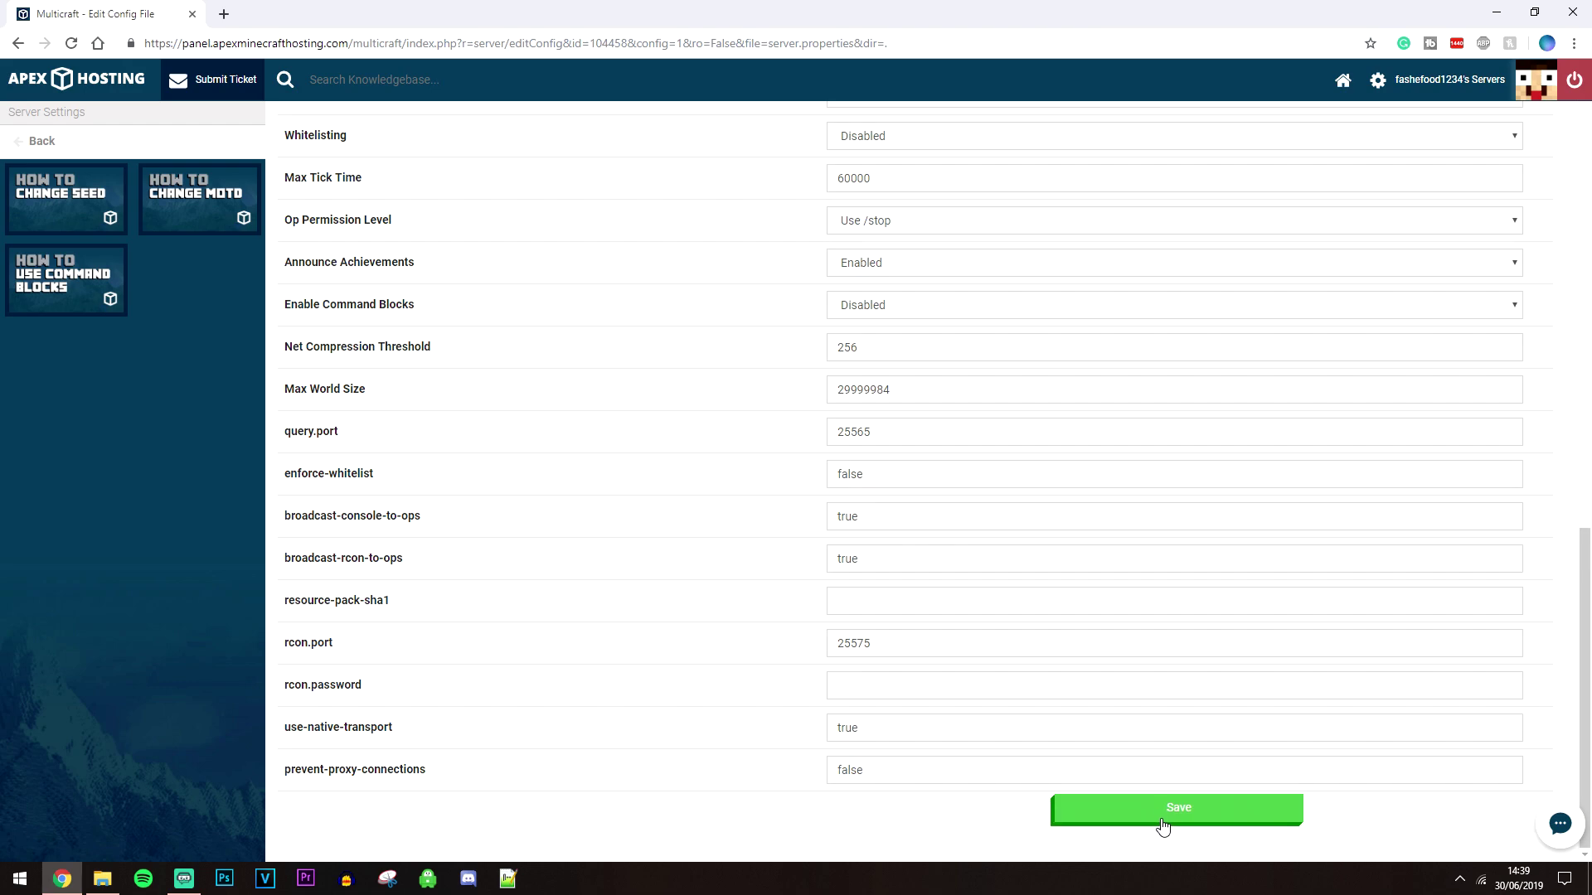
pyautogui.click(1163, 825)
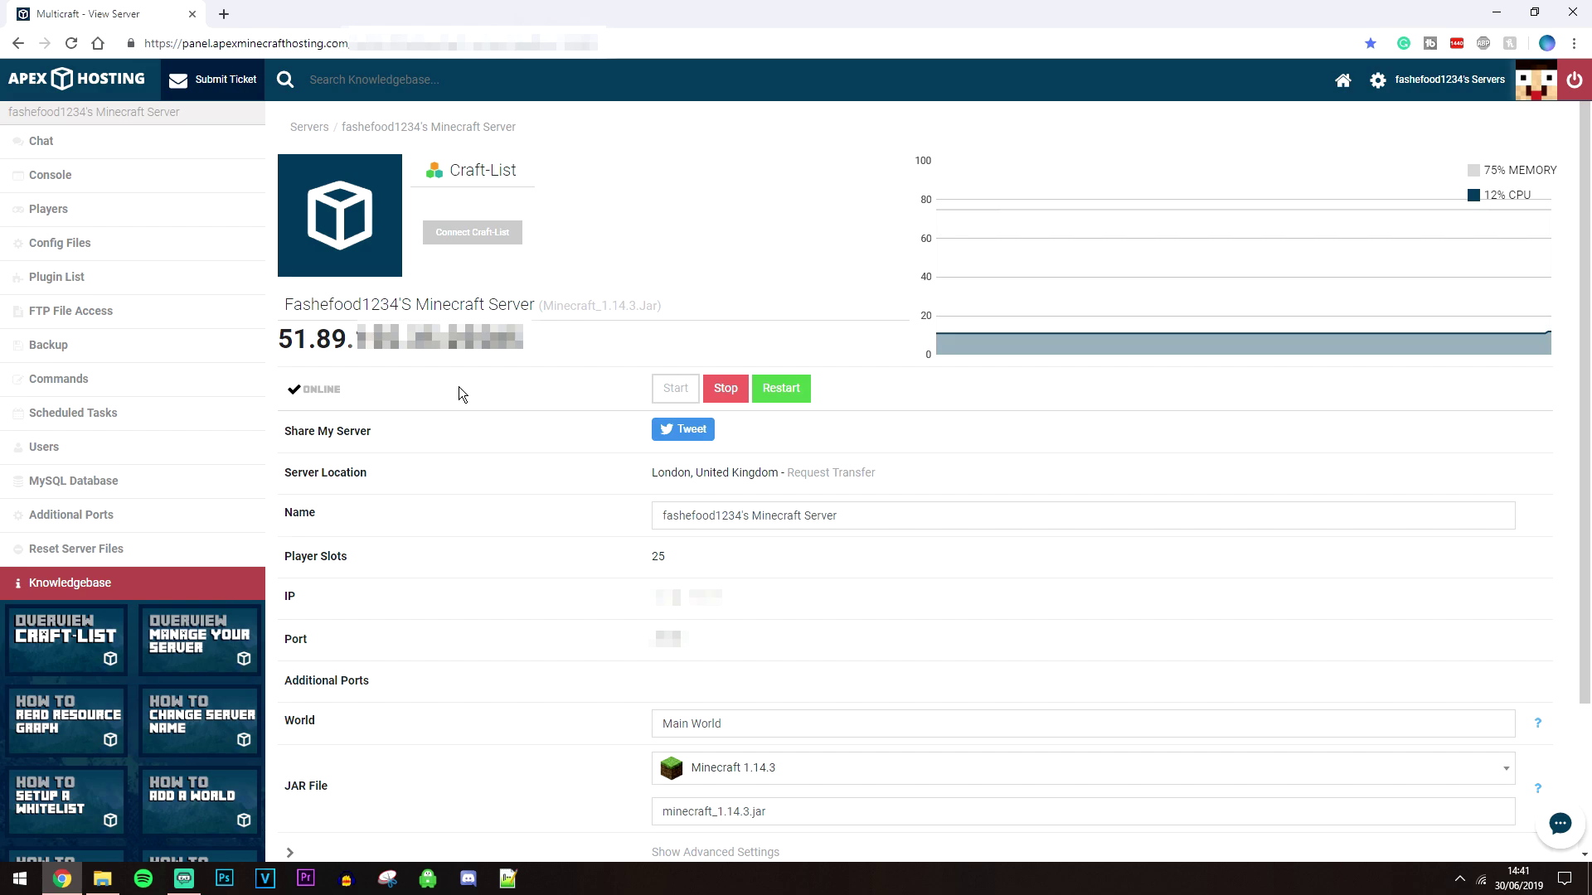
# Log in to the web FTP client with an empty password and open server.properties.
pyautogui.click(73, 313)
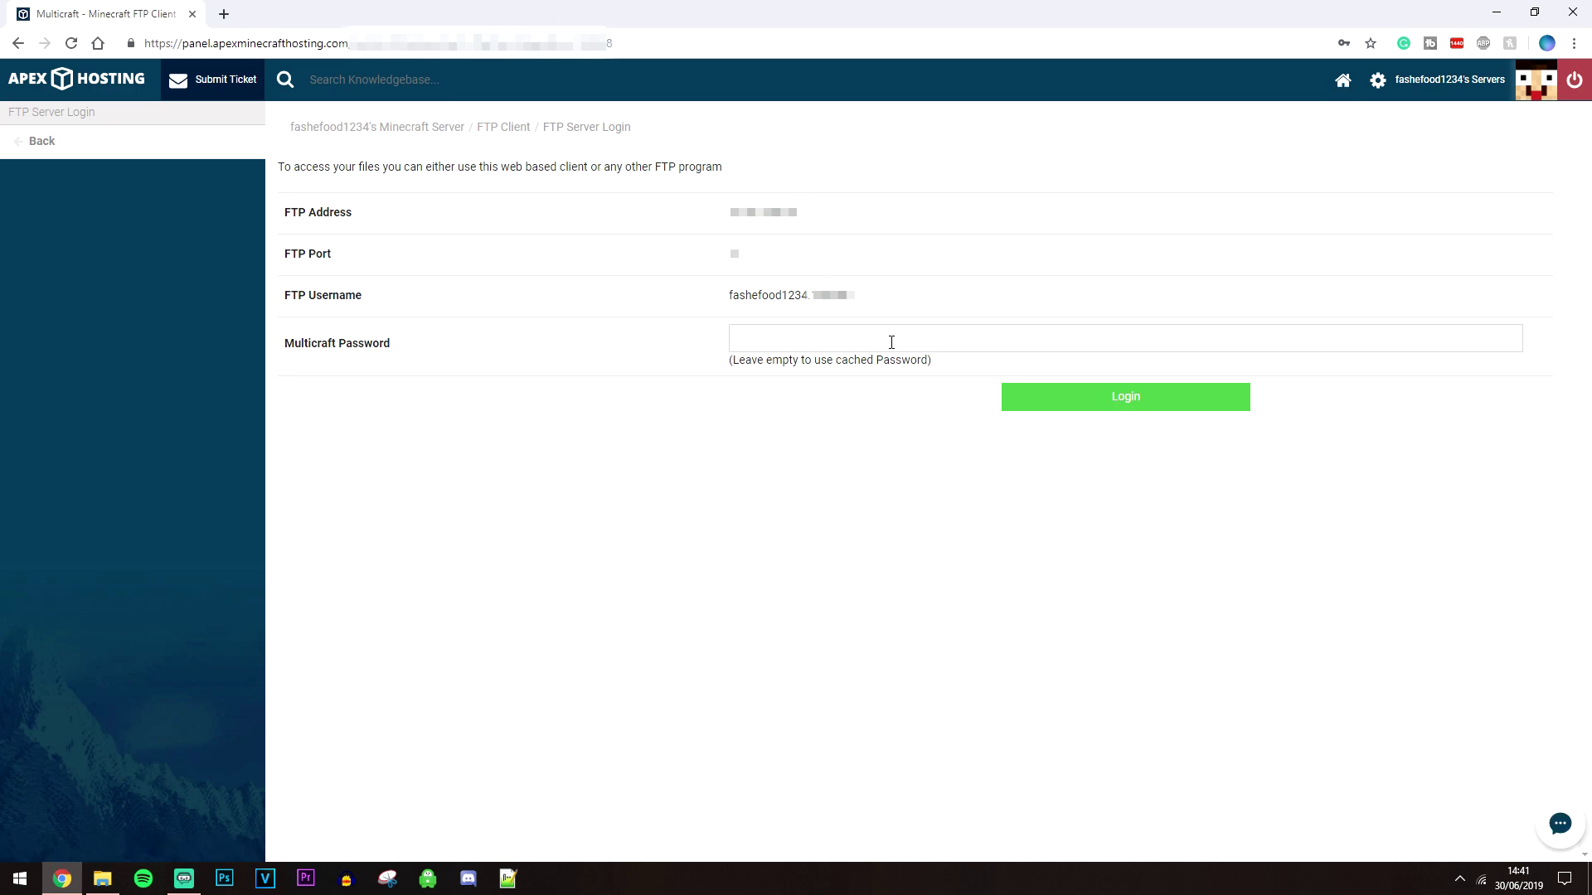
pyautogui.click(1169, 402)
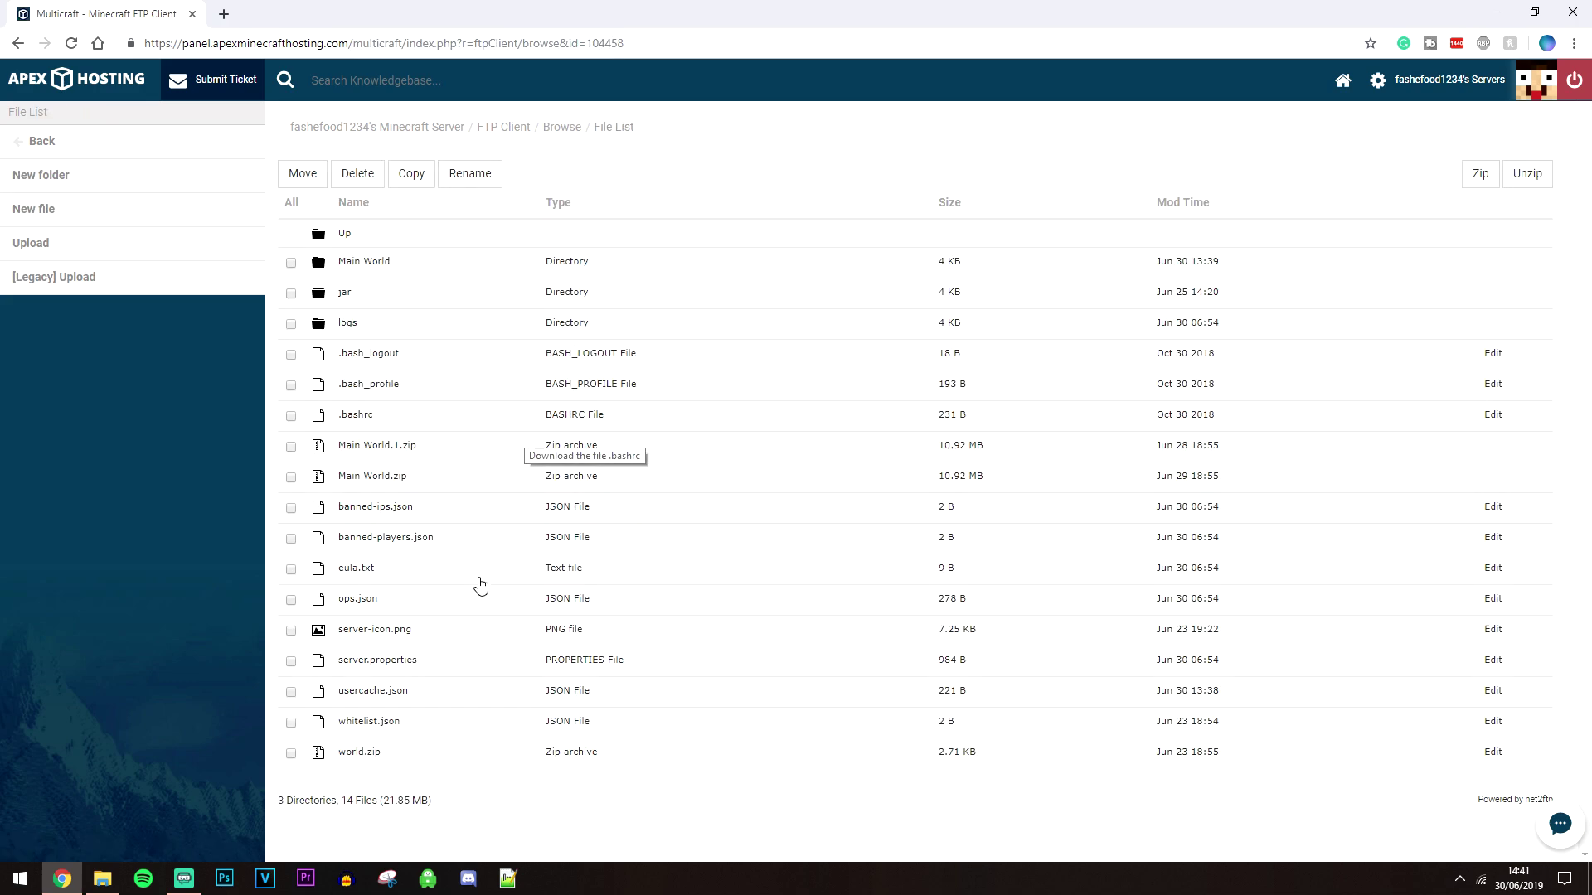
pyautogui.click(367, 661)
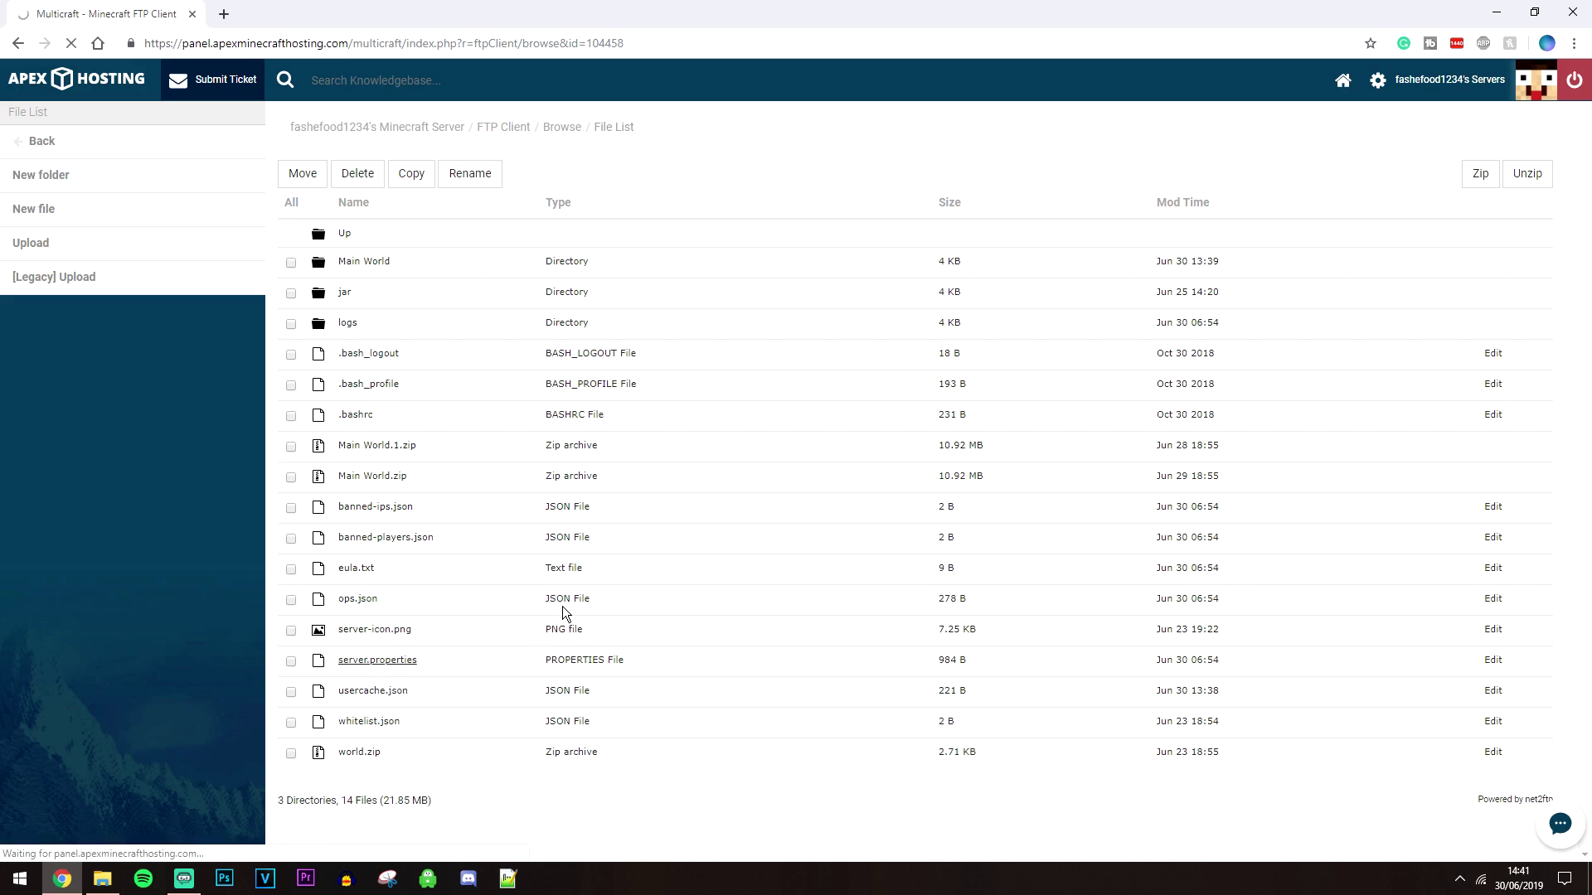